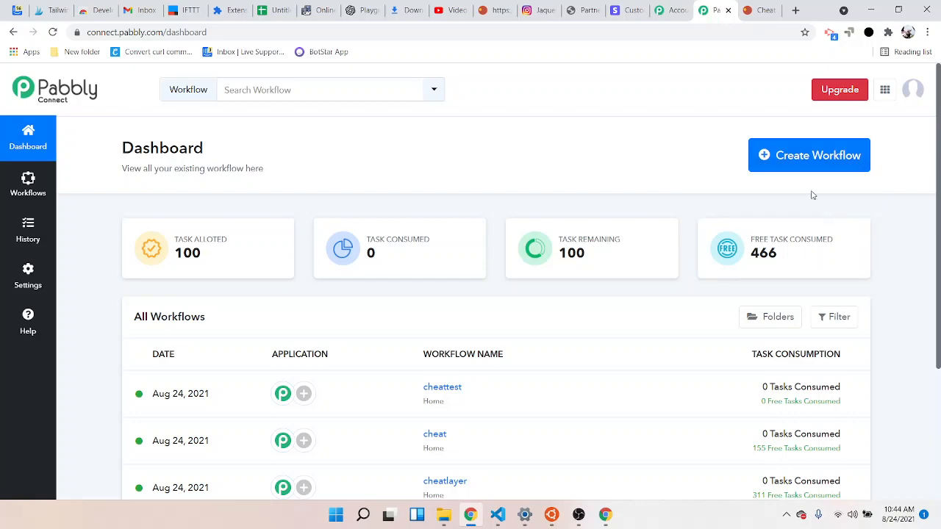
Create a new workflow named "cheats".
click(795, 160)
click(470, 292)
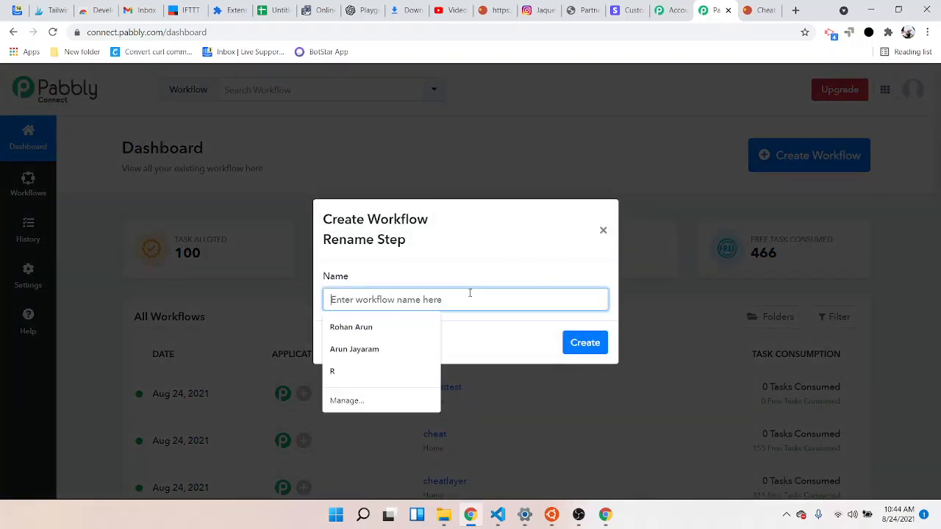
text(cheats)
key(Return)
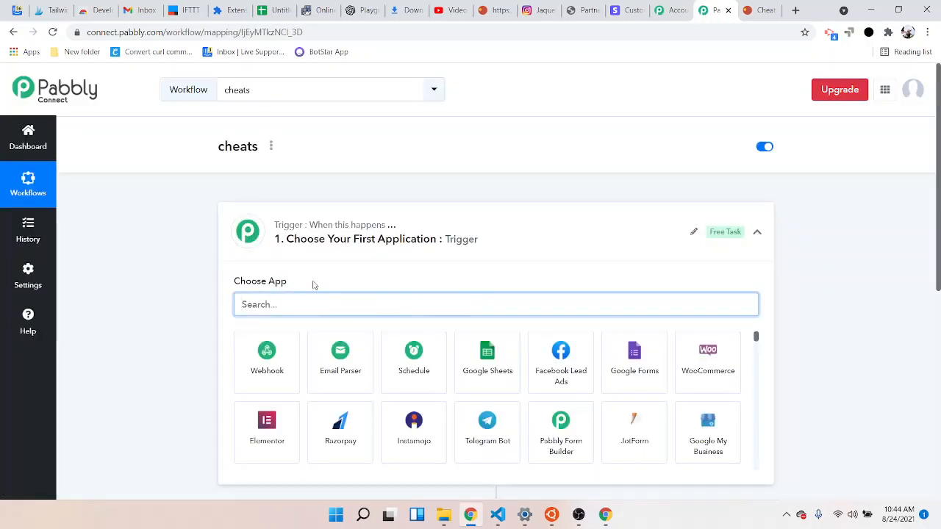
Set Webhook as the workflow's trigger app and copy its webhook URL.
text(webhook)
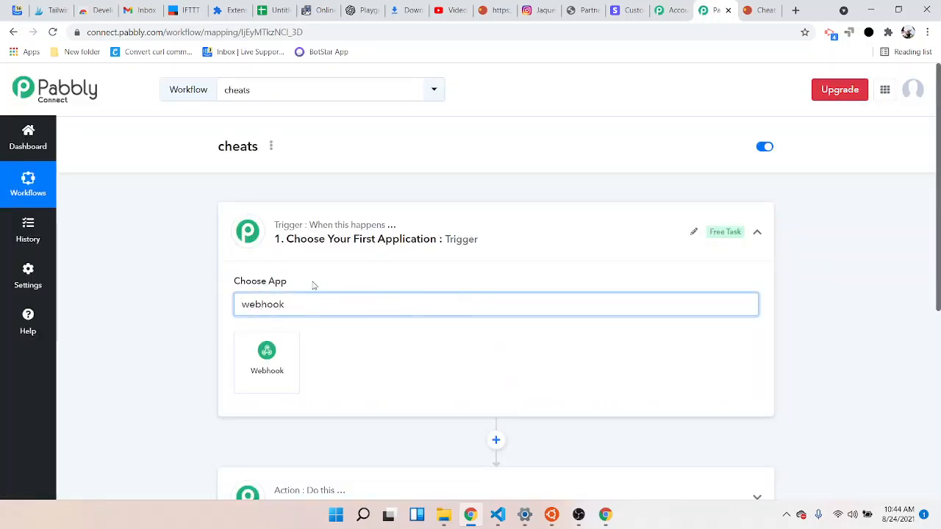
click(261, 342)
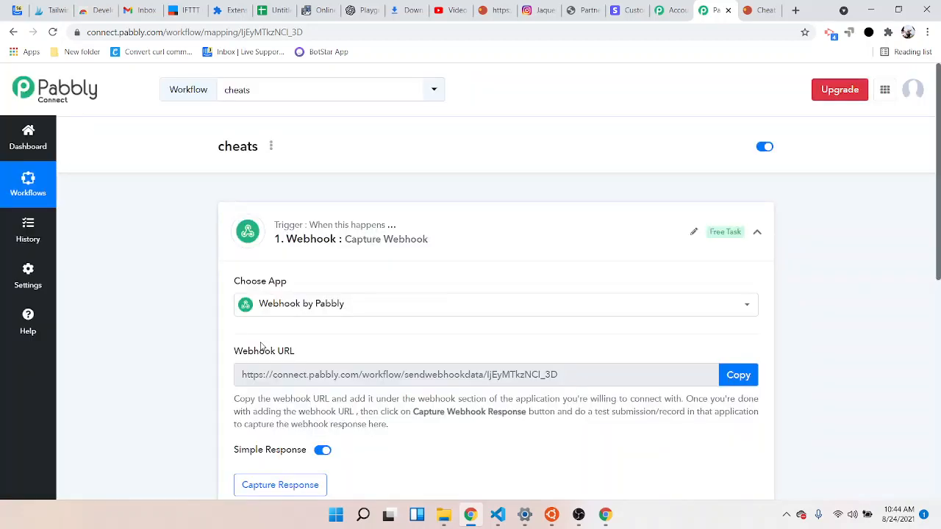
click(739, 376)
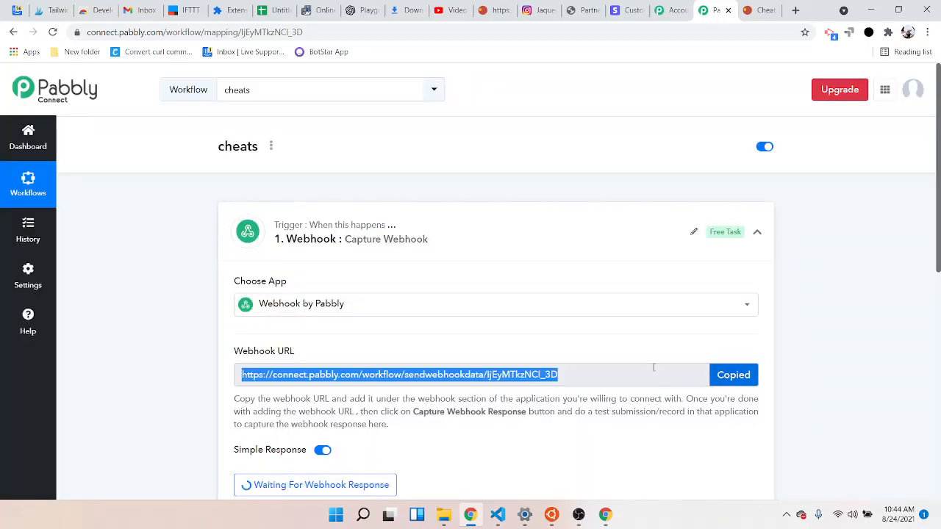
Switch to the CheatLayer site and submit the copied URL as the Google Sheets Zapier/Pabbly/Integrately webhook.
click(757, 9)
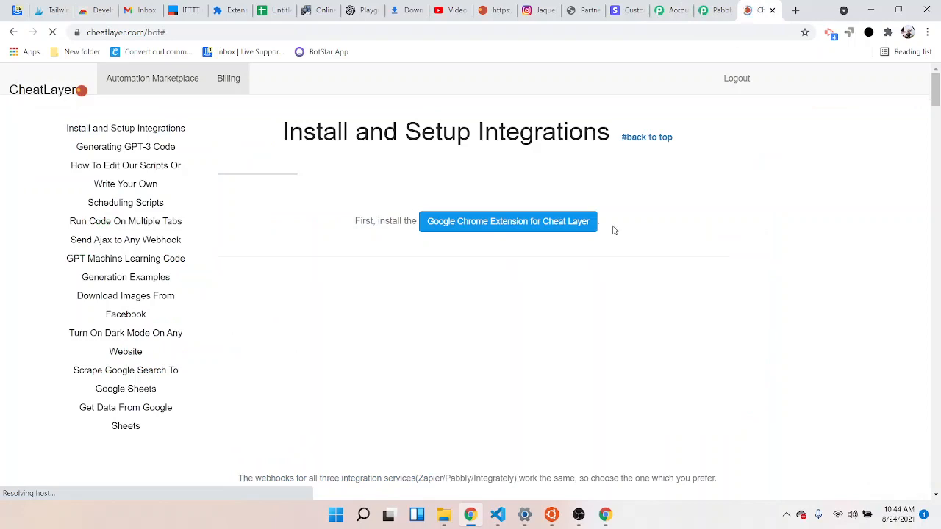
scroll(625, 268, down, 4)
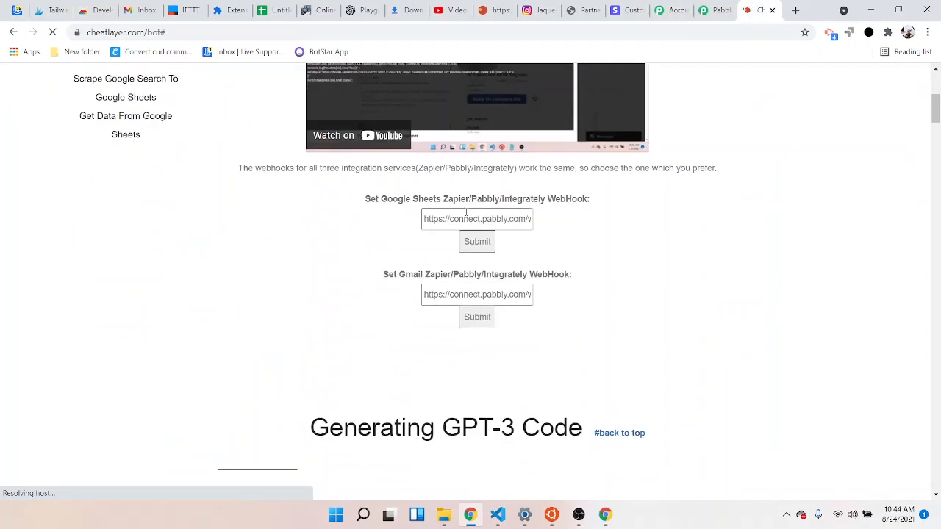
triple_click(466, 213)
key(ctrl+v)
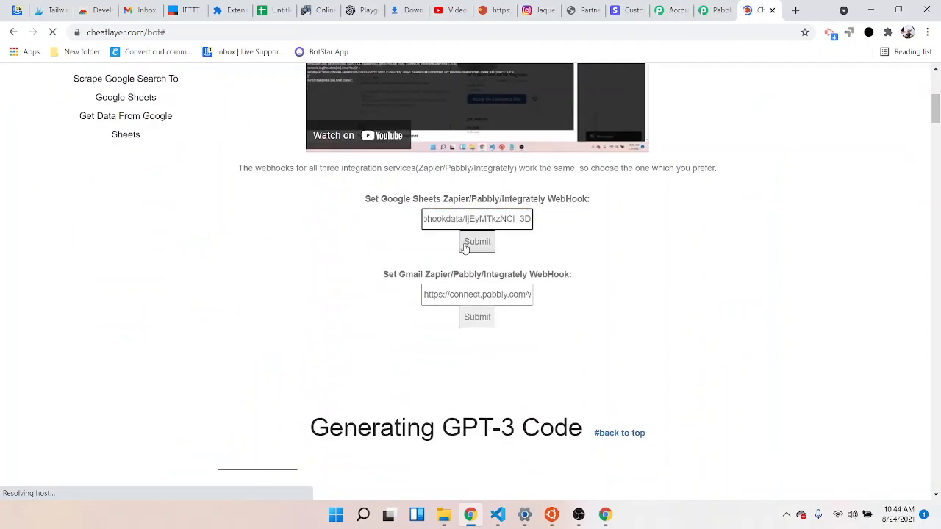
click(474, 247)
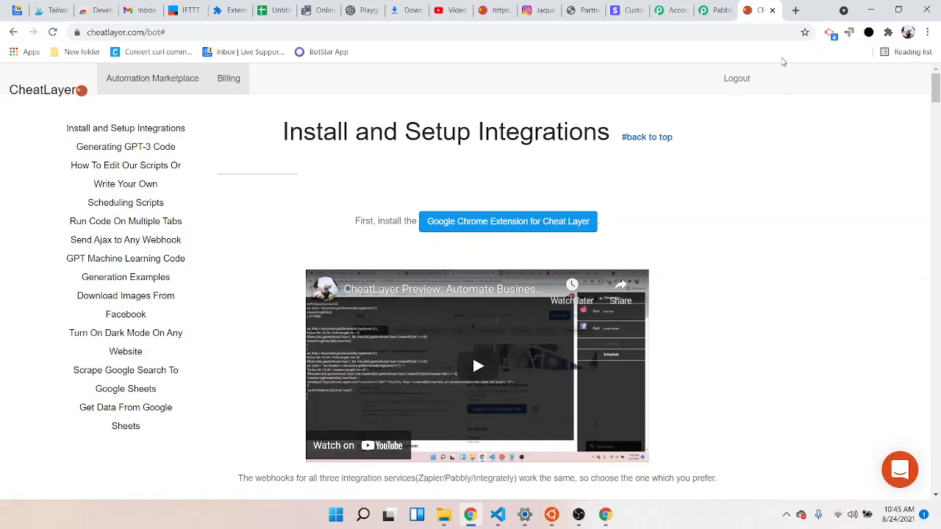
Open a new script in the Cheat Layer extension and generate GPT code for "collects all the links on the page and sends them to google sheets".
click(868, 32)
click(794, 84)
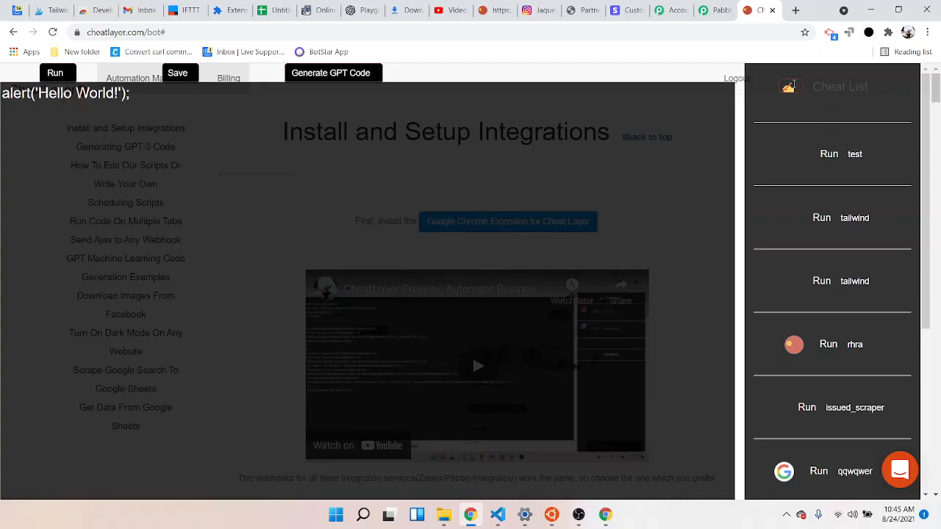
click(337, 73)
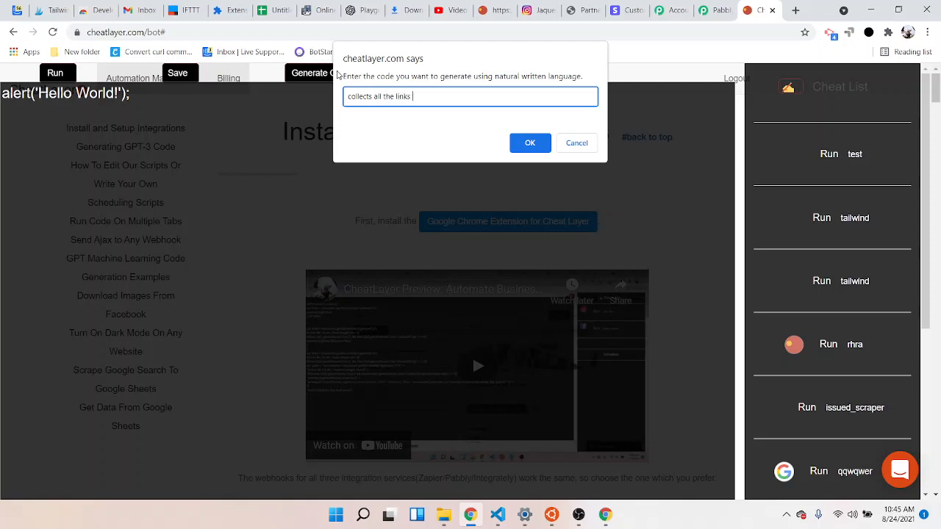
text(collects all the links on the page and sends them to google sheets)
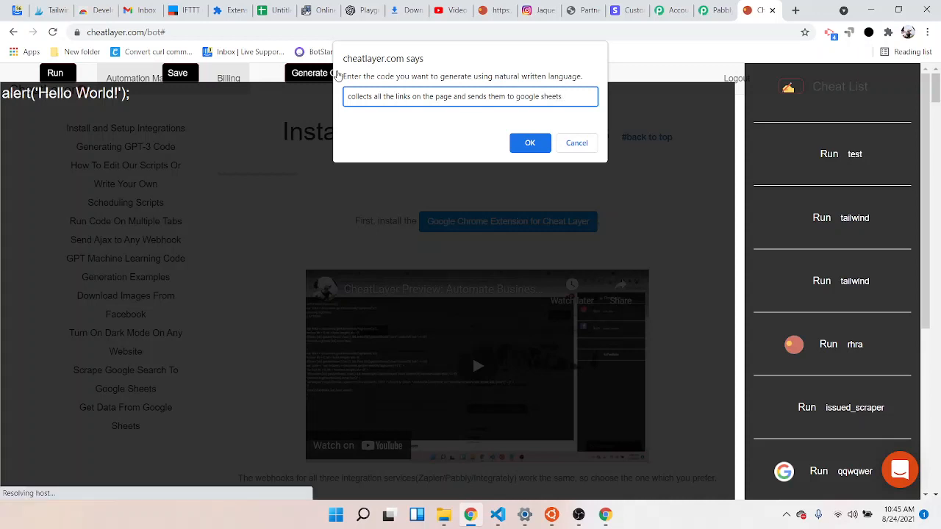
key(Return)
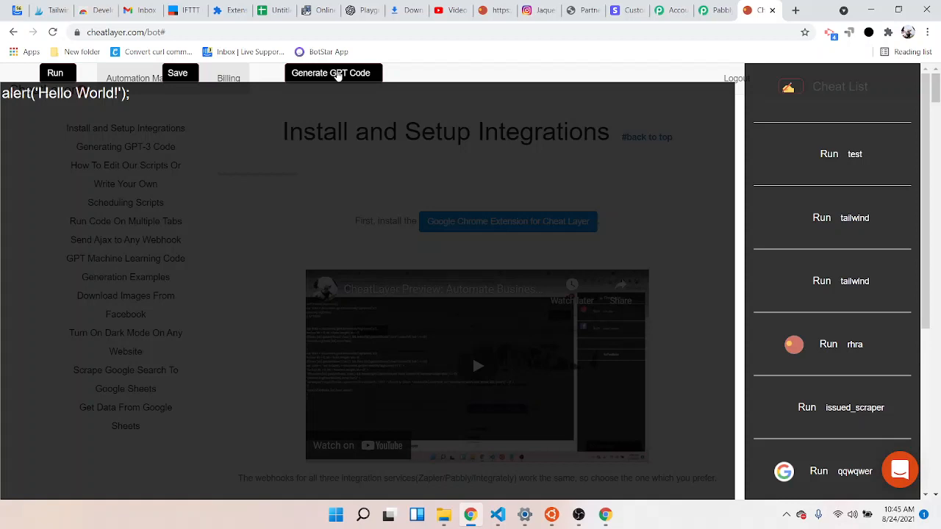
click(337, 74)
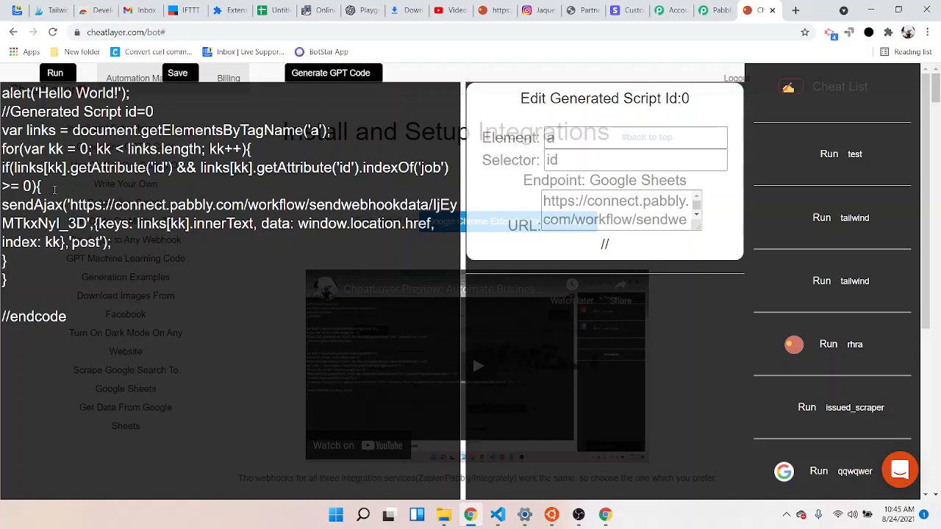
Delete the if condition checking the link id for 'job' from the generated loop, along with its closing brace.
drag(55, 190, 2, 167)
key(BackSpace)
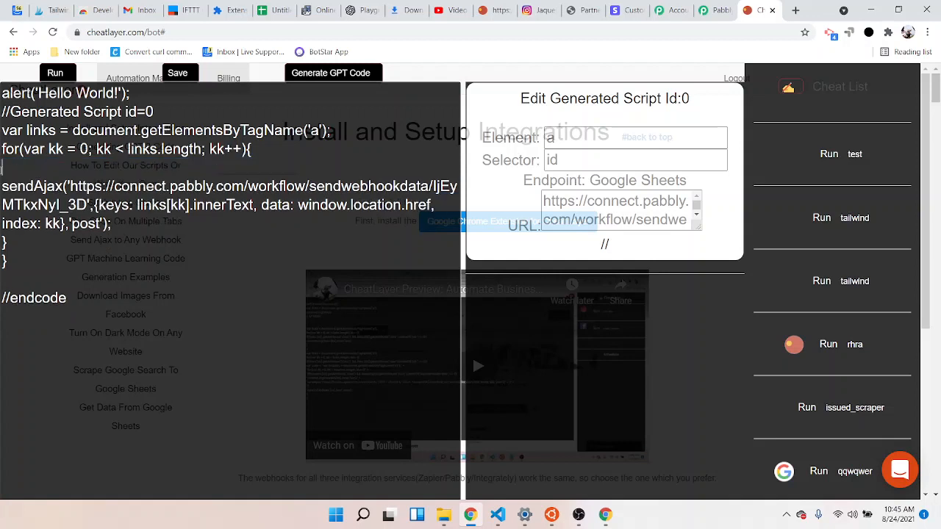
click(16, 241)
key(BackSpace)
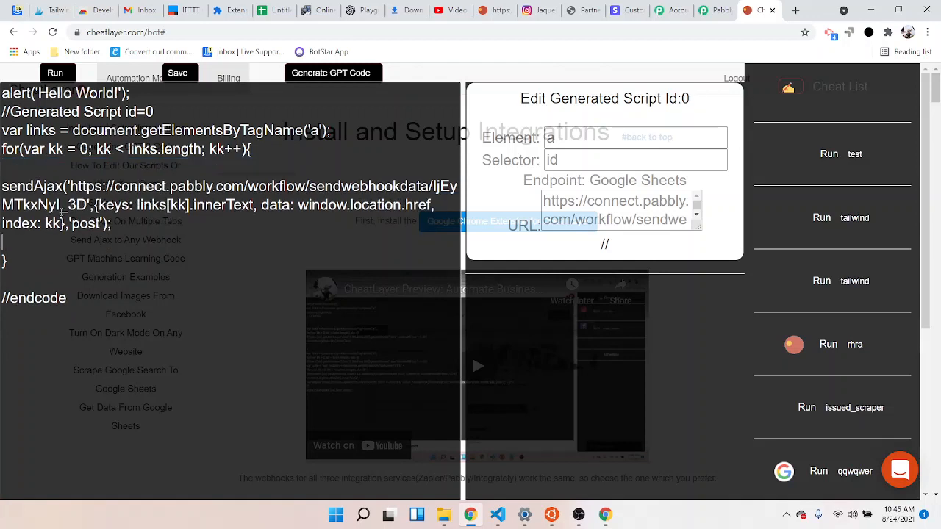
Replace the URL in the sendAjax call with the copied webhook URL, run the script and dismiss its alert.
drag(70, 187, 88, 206)
key(ctrl+v)
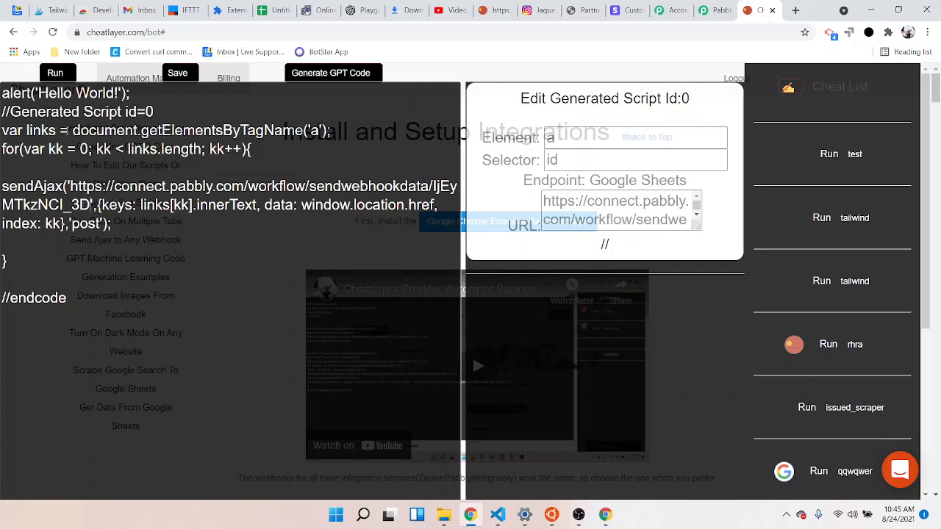
click(55, 74)
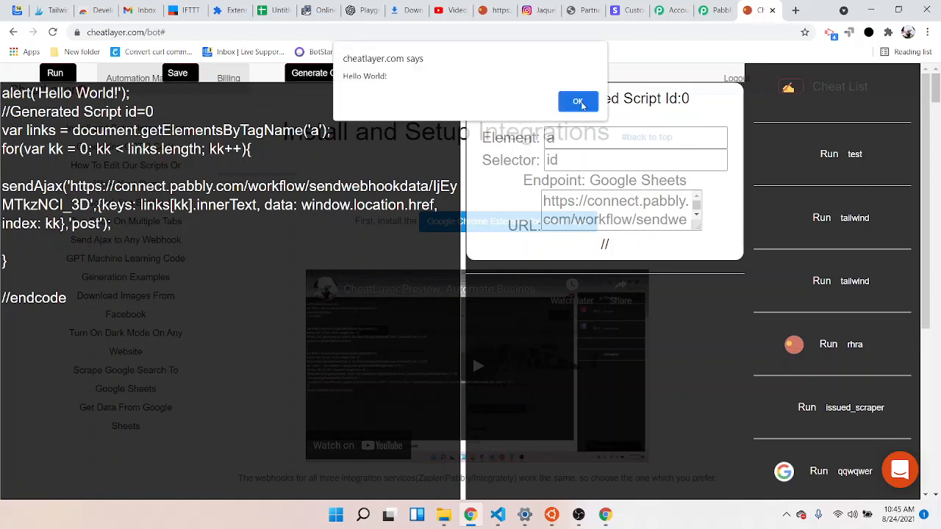
click(578, 102)
Return to the Pabbly workflow, check the captured webhook response and choose Google Sheets as the action app.
click(710, 10)
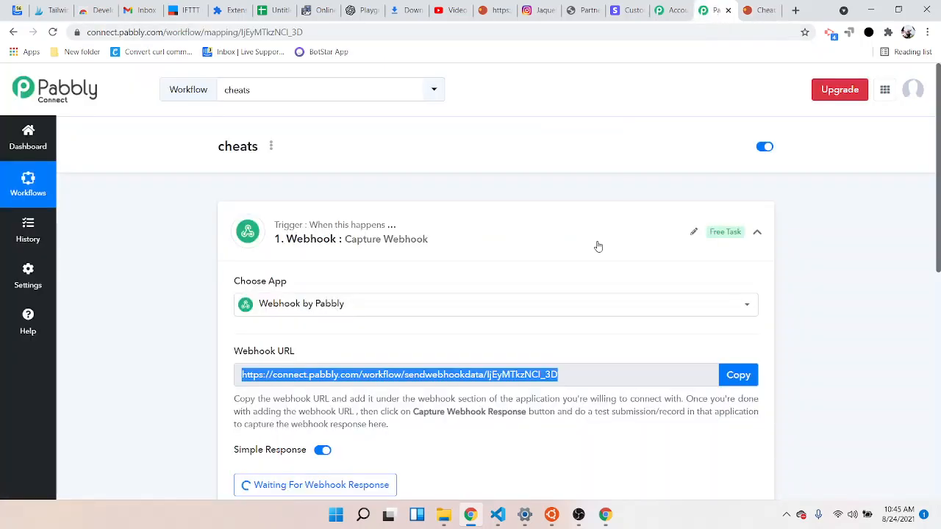
scroll(597, 246, down, 3)
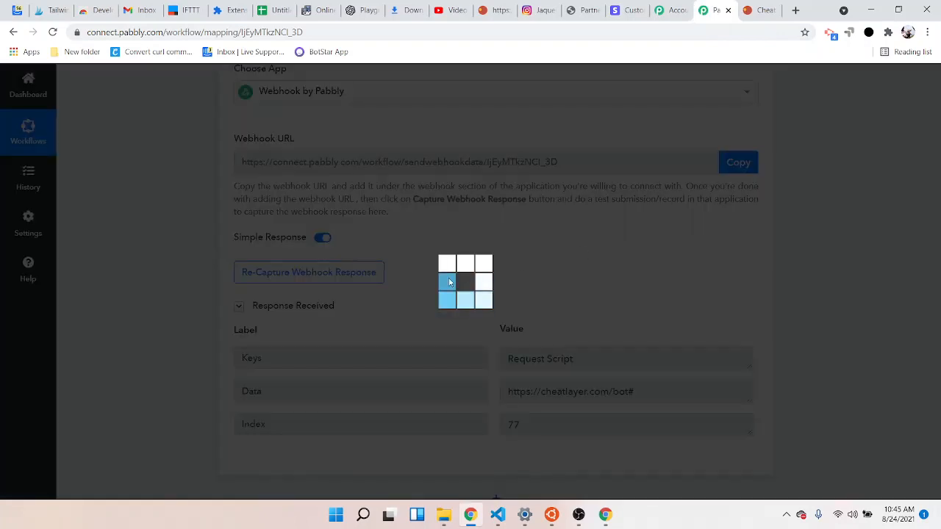
scroll(541, 275, down, 1)
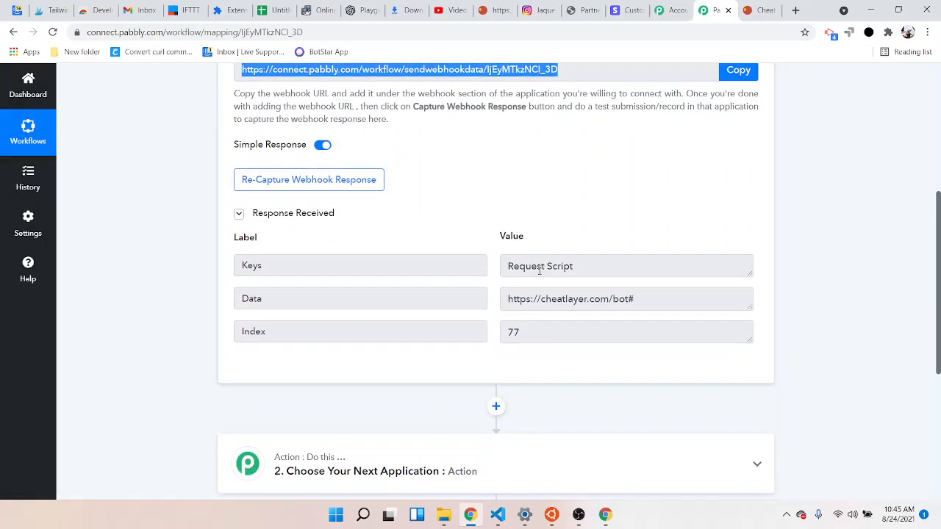
scroll(540, 272, down, 1)
scroll(539, 272, down, 1)
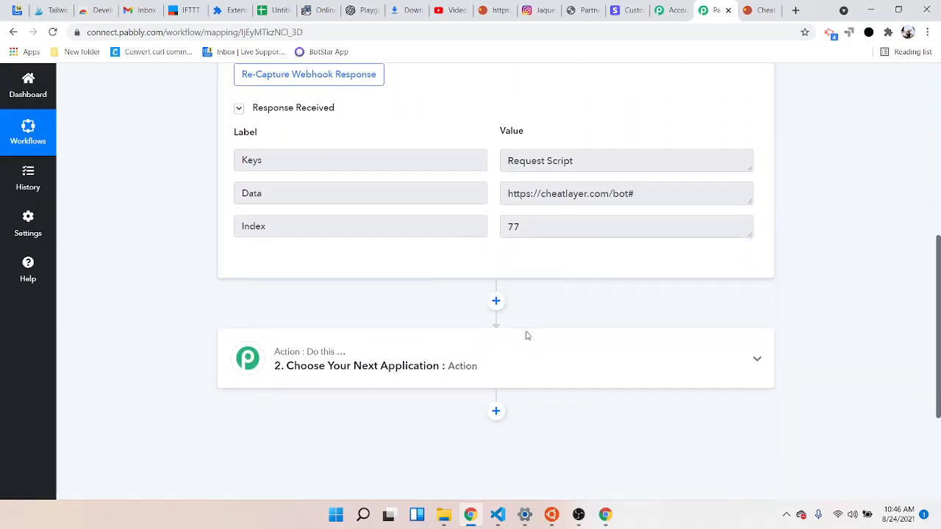
click(545, 374)
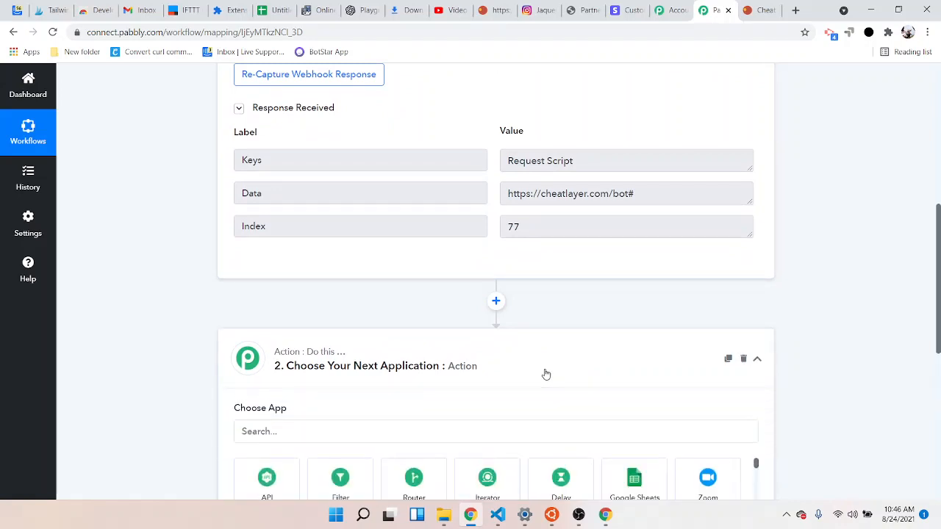
click(318, 279)
text(google)
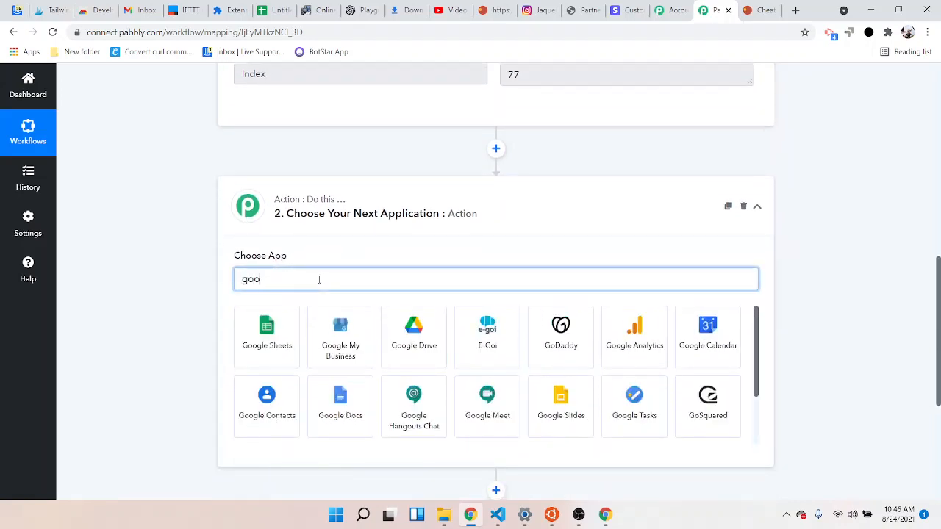
click(255, 337)
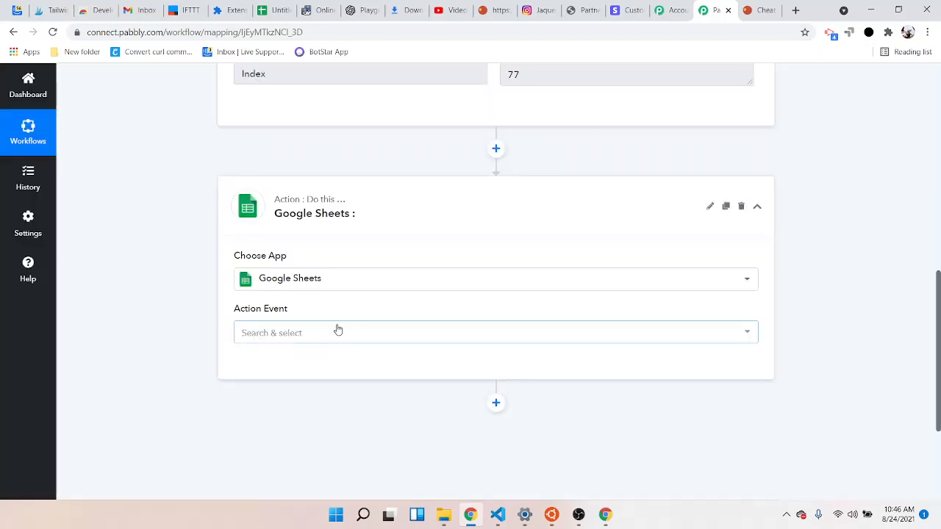
Set the Google Sheets action event to Add New Row.
click(339, 330)
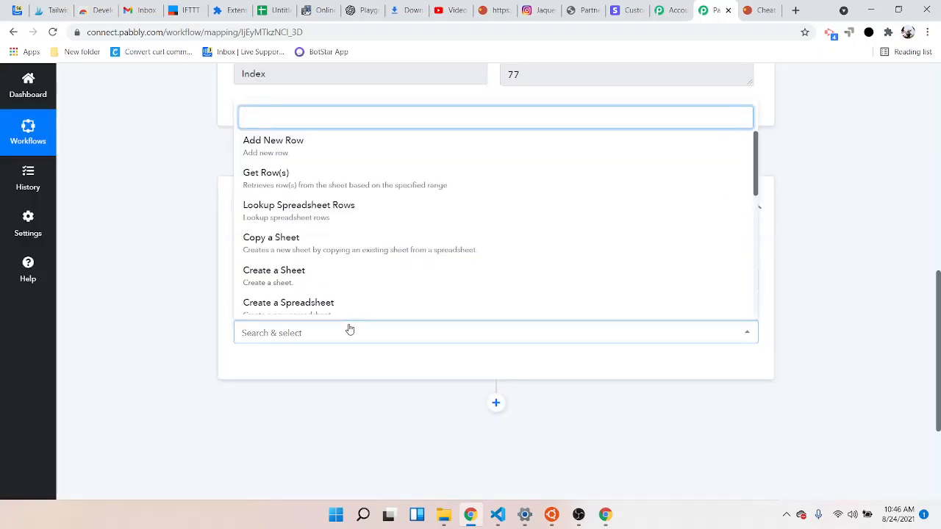
click(340, 150)
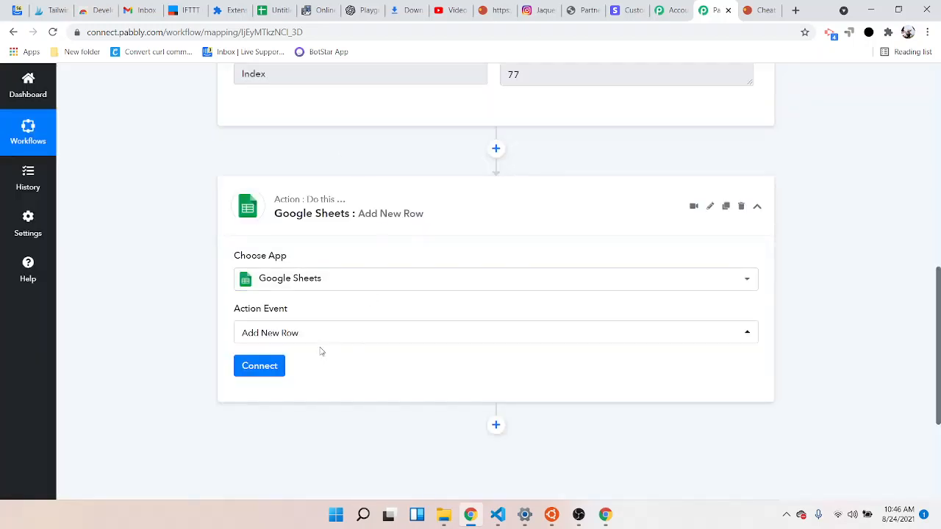
click(294, 342)
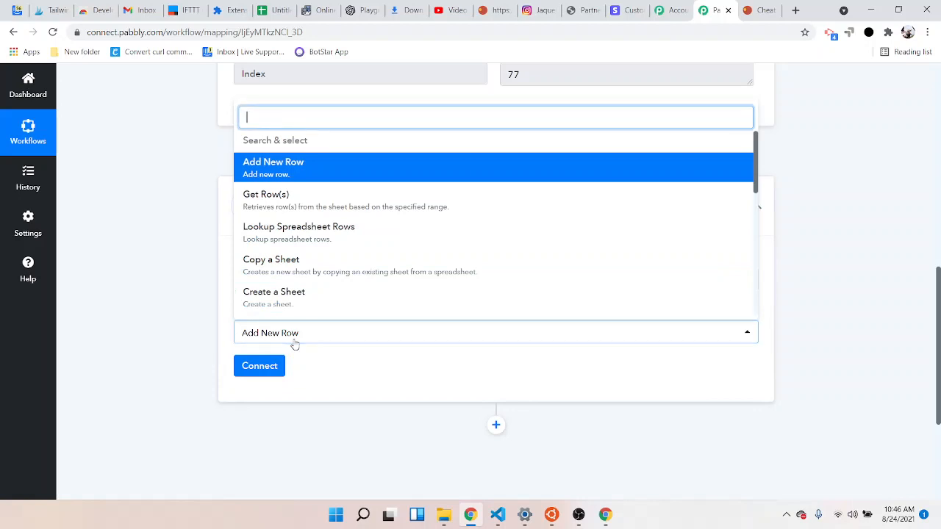
click(345, 184)
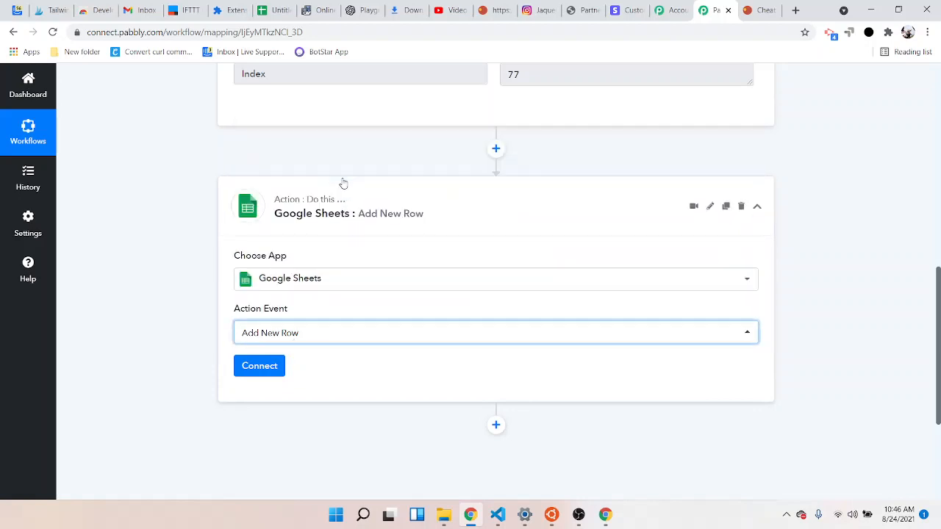
Check for existing Google Sheets connections, then add a new connection for the action and start its Google authentication.
click(264, 372)
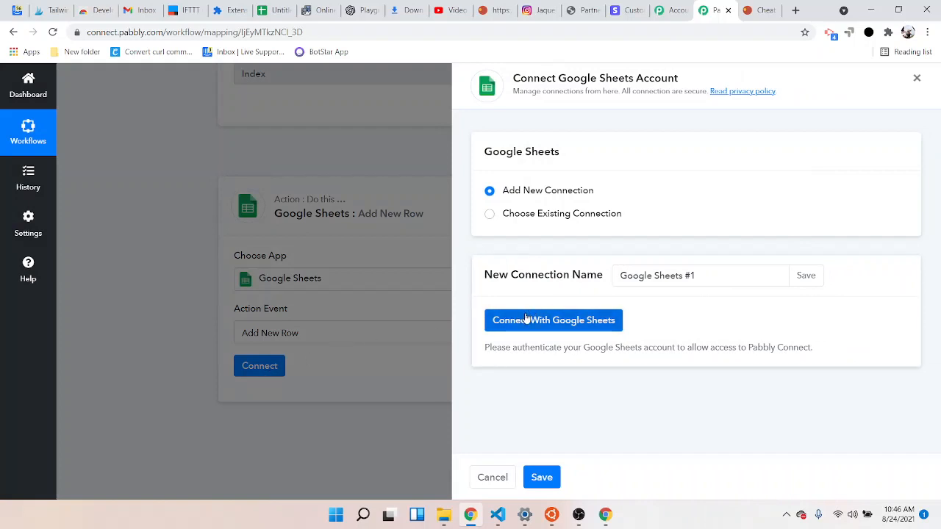
click(537, 214)
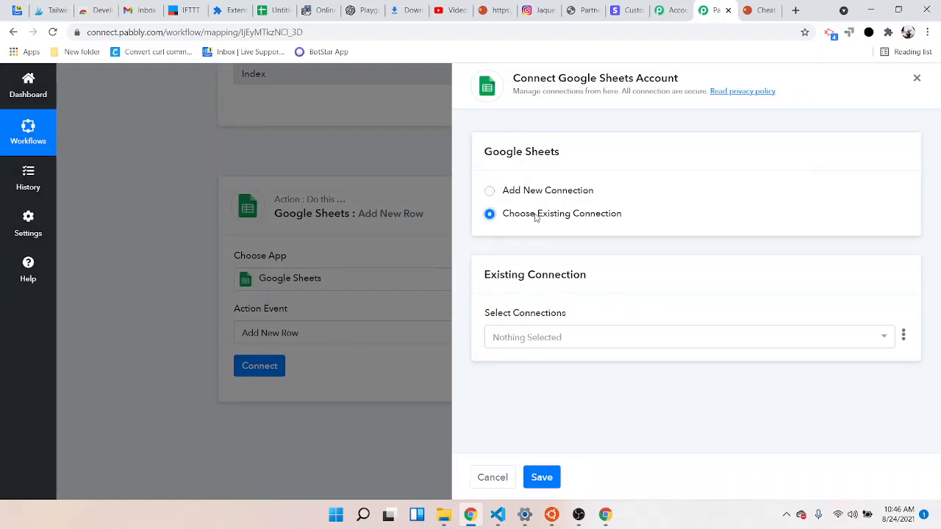
click(545, 343)
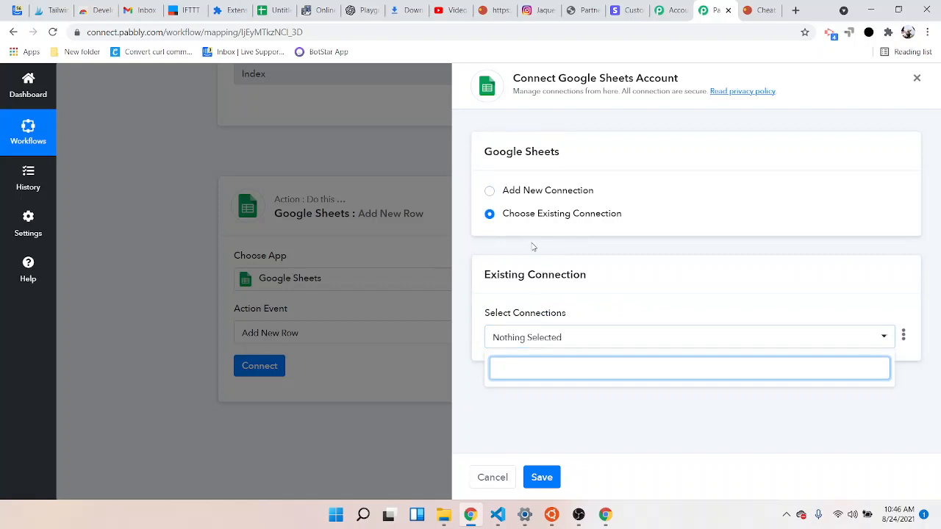
click(530, 193)
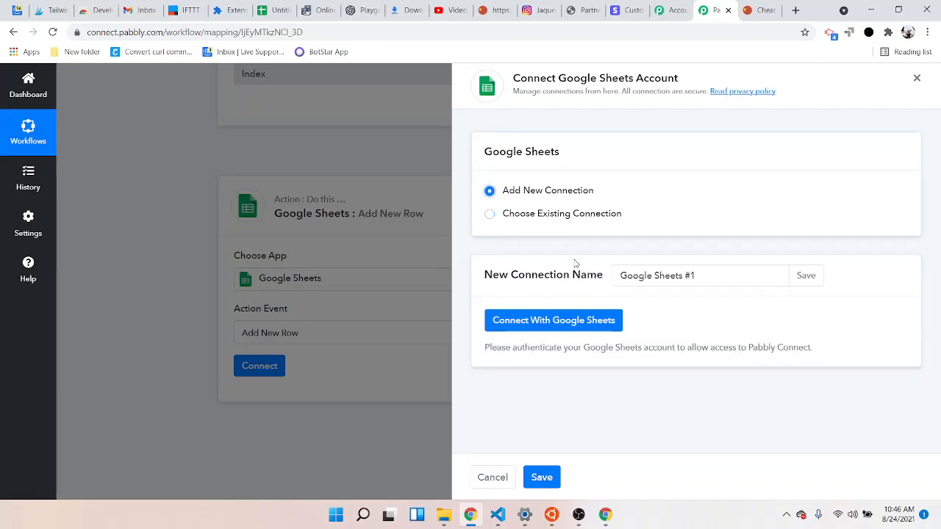
click(595, 329)
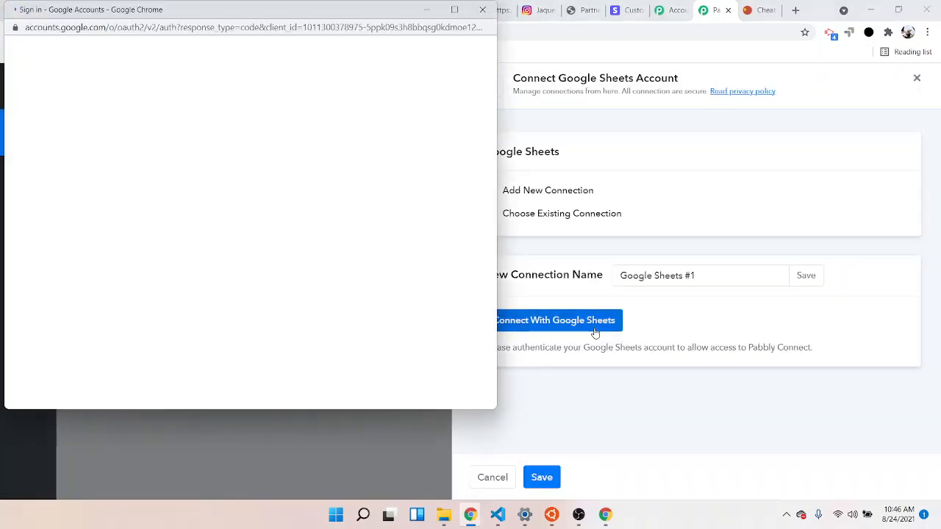
Authorize Pabbly Connect Sheets with the Google account, granting access to both Drive files and Sheets spreadsheets.
click(241, 211)
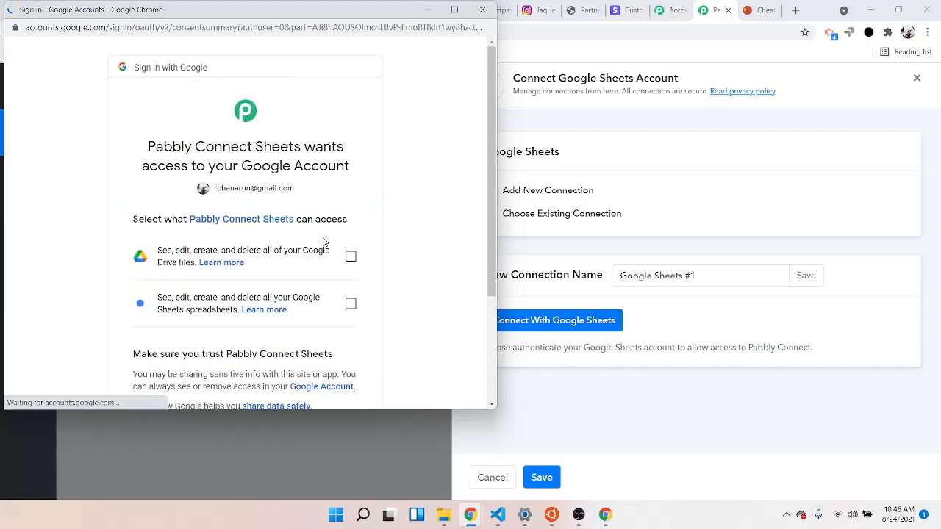
click(350, 256)
click(351, 304)
scroll(351, 309, down, 3)
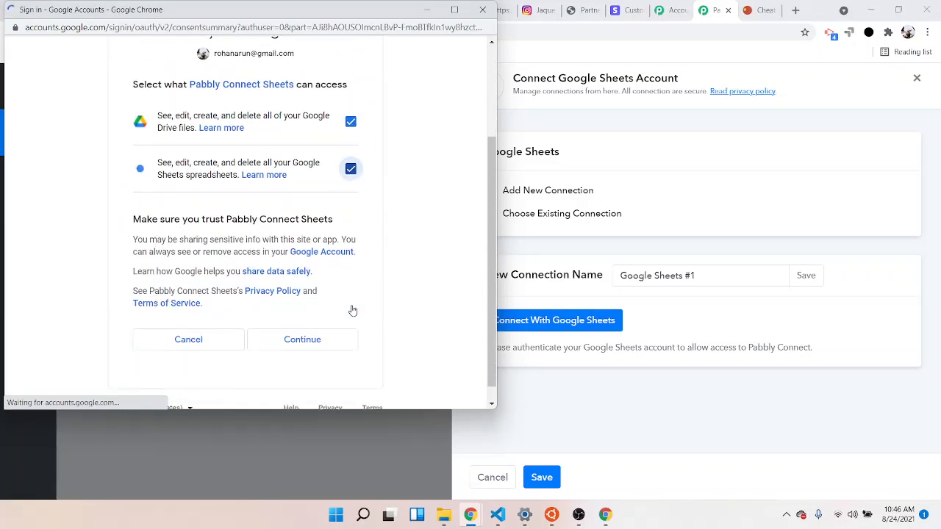
click(306, 321)
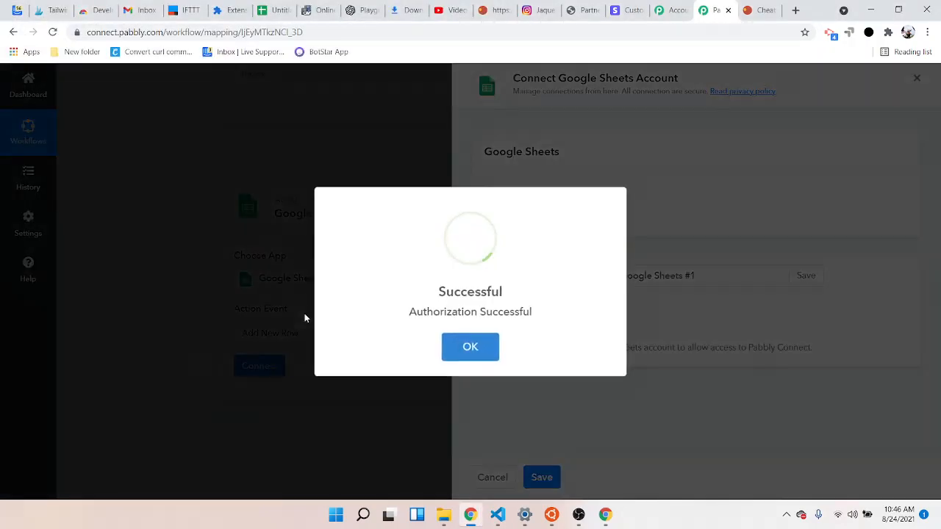
click(478, 351)
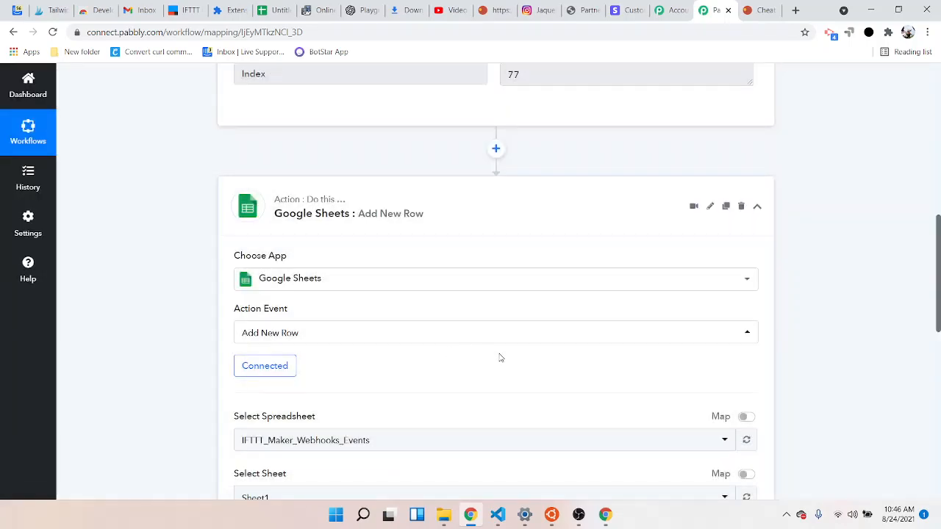
Map the captured webhook's Data value to the Data column of Sheet1 in the Add New Row action.
scroll(499, 358, down, 3)
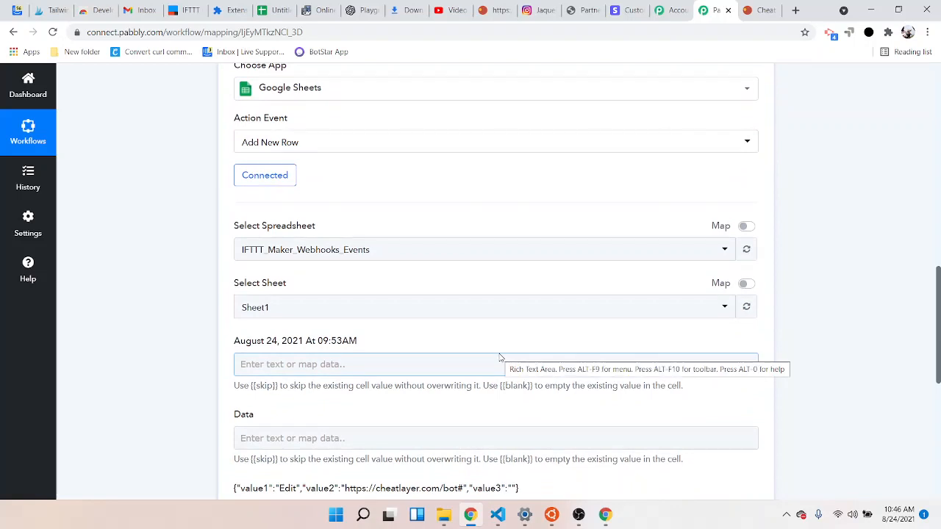
scroll(499, 358, down, 1)
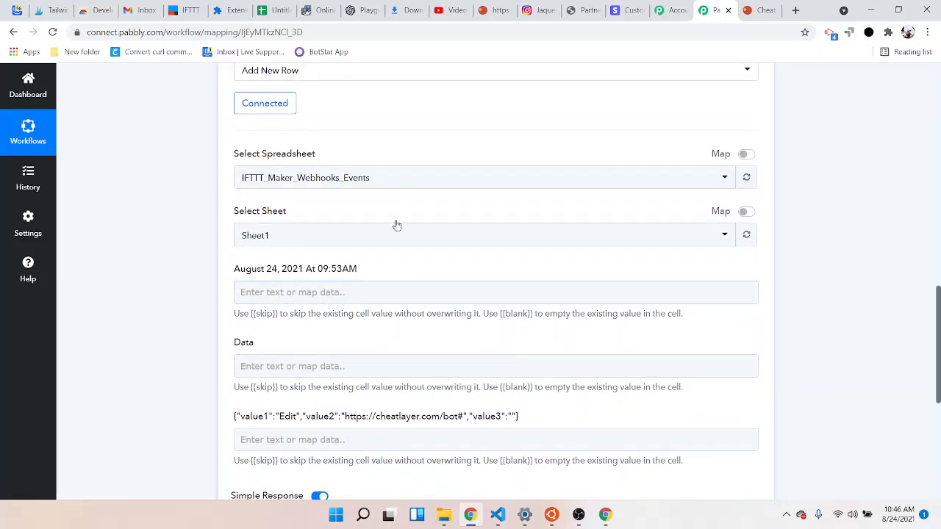
scroll(547, 226, down, 1)
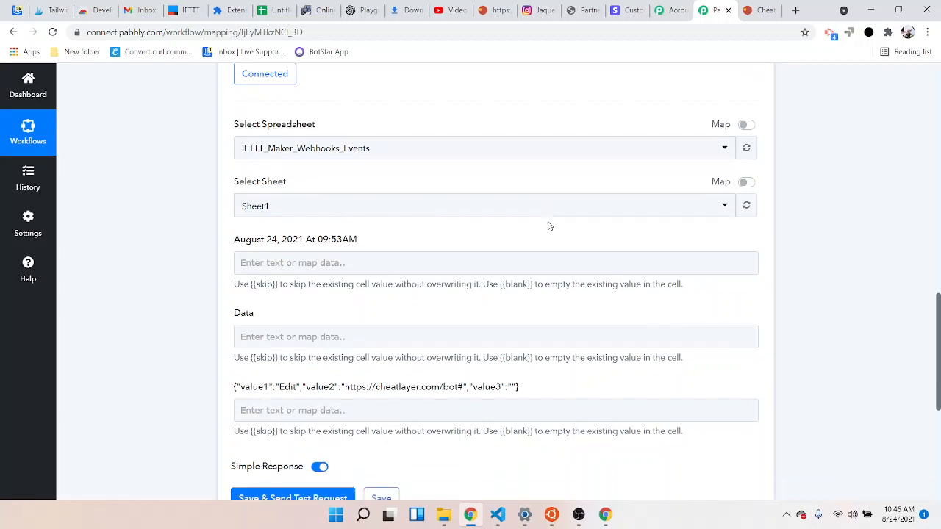
click(430, 309)
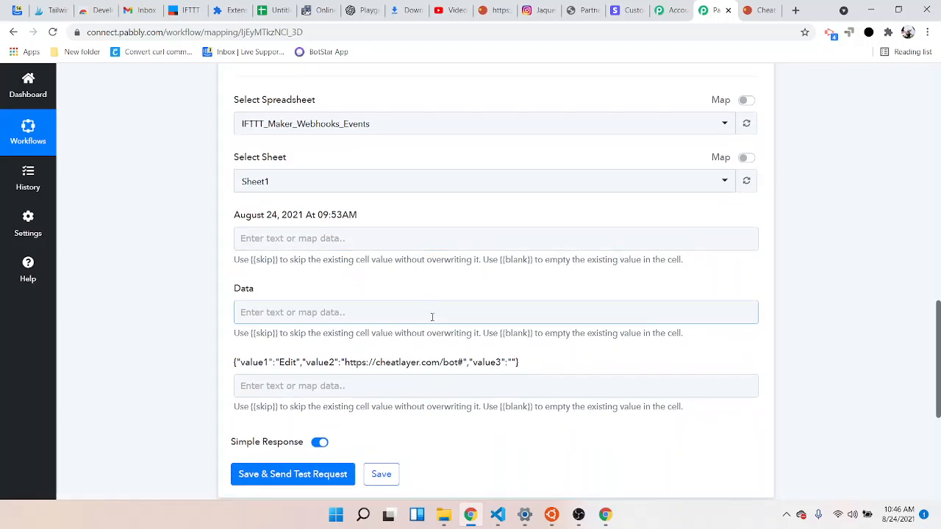
click(392, 390)
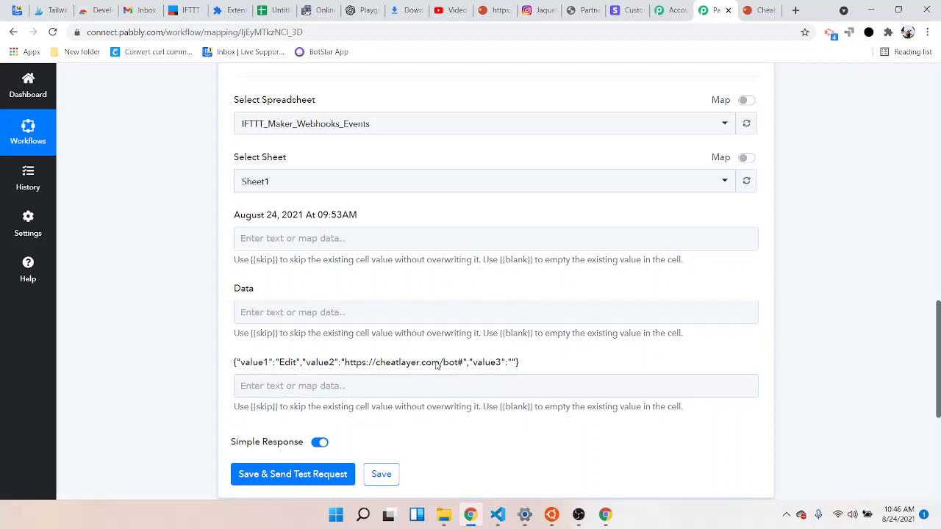
click(329, 312)
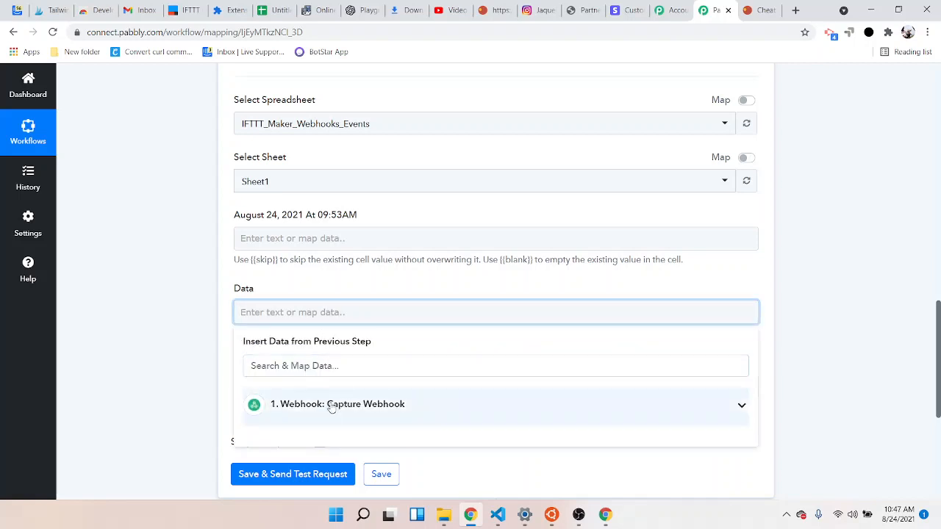
click(651, 416)
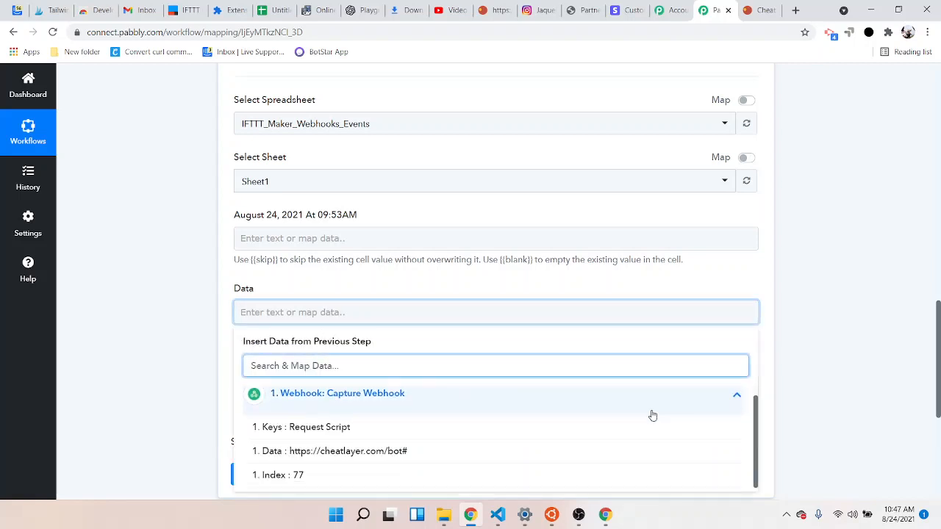
click(335, 452)
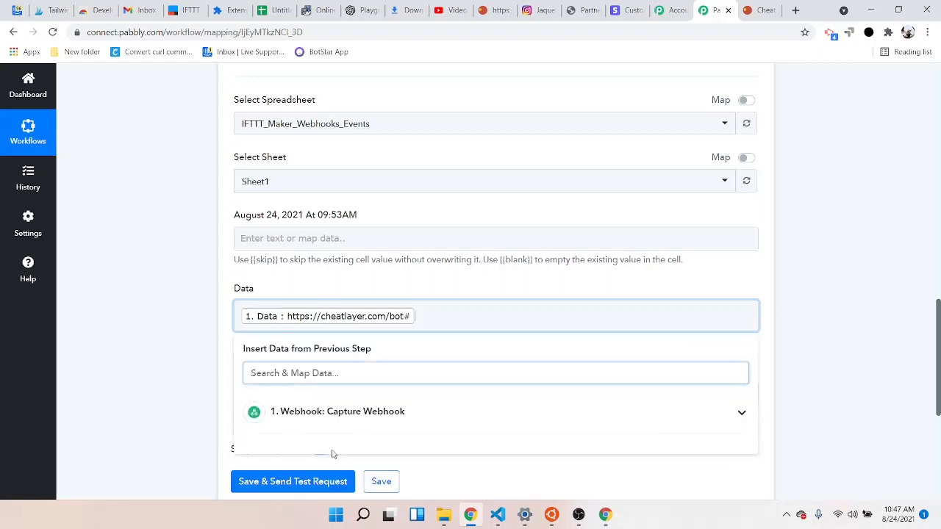
click(335, 374)
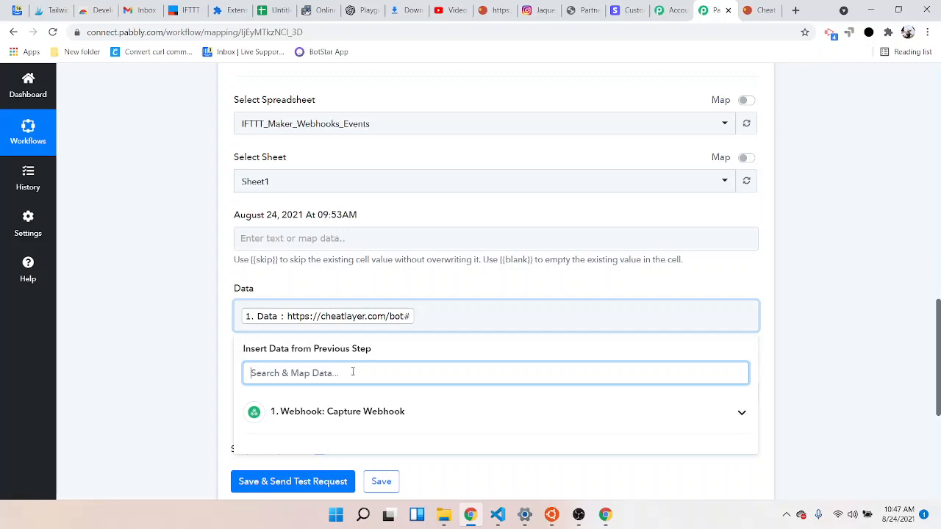
click(238, 375)
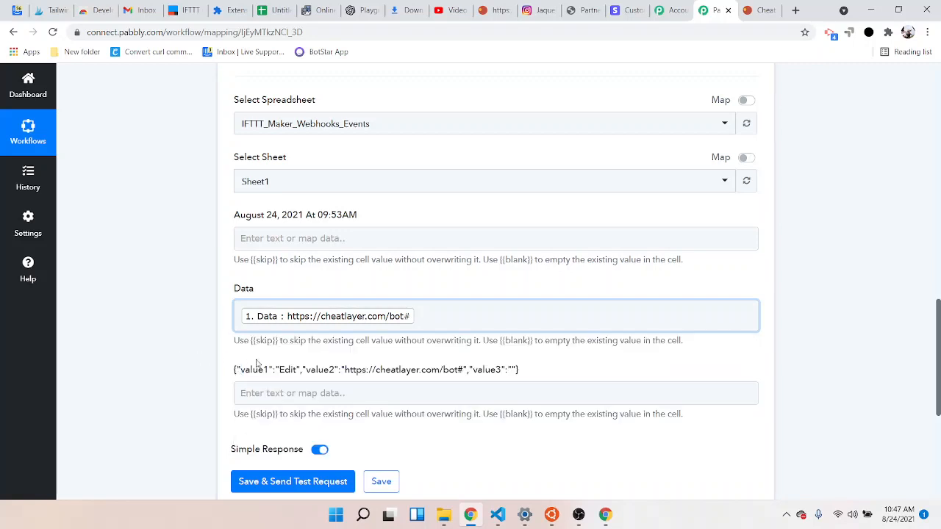
Map the captured webhook's Keys value to the column headed with the value1, value2 and value3 JSON text.
click(337, 394)
scroll(210, 416, down, 2)
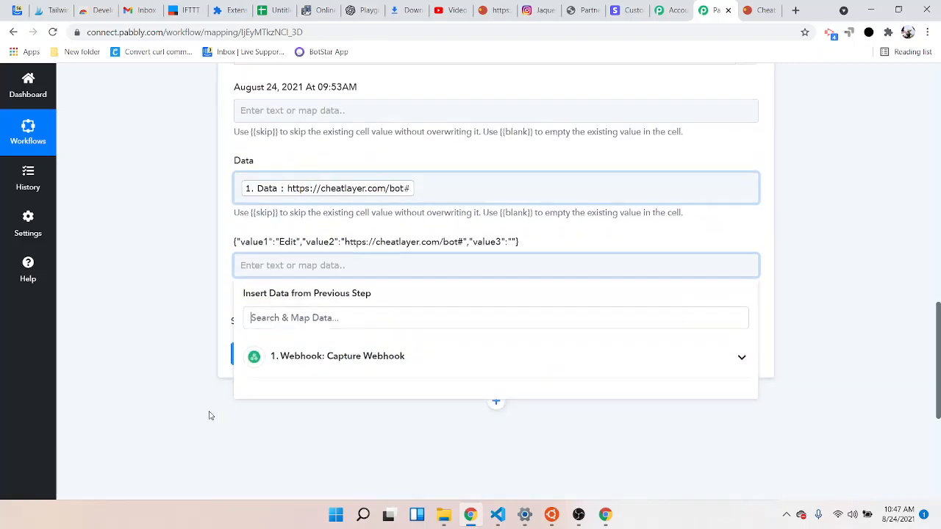
click(720, 329)
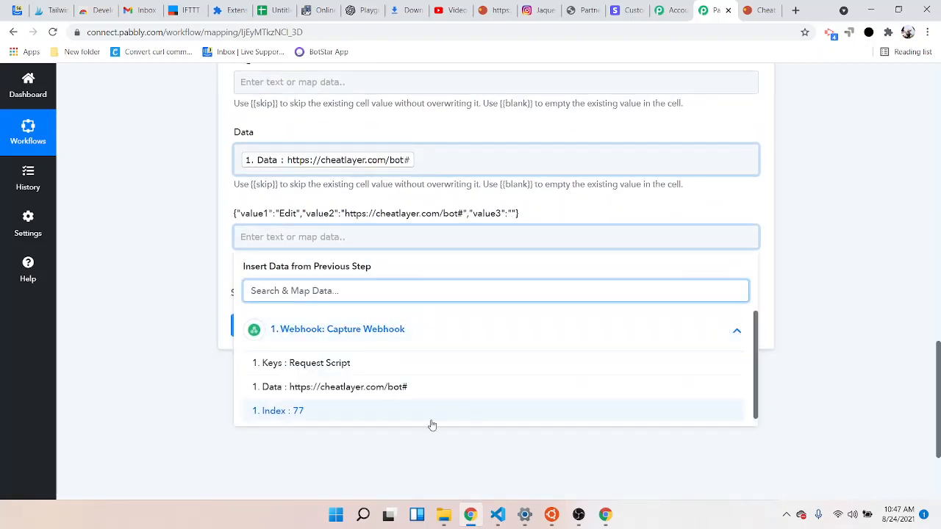
click(384, 363)
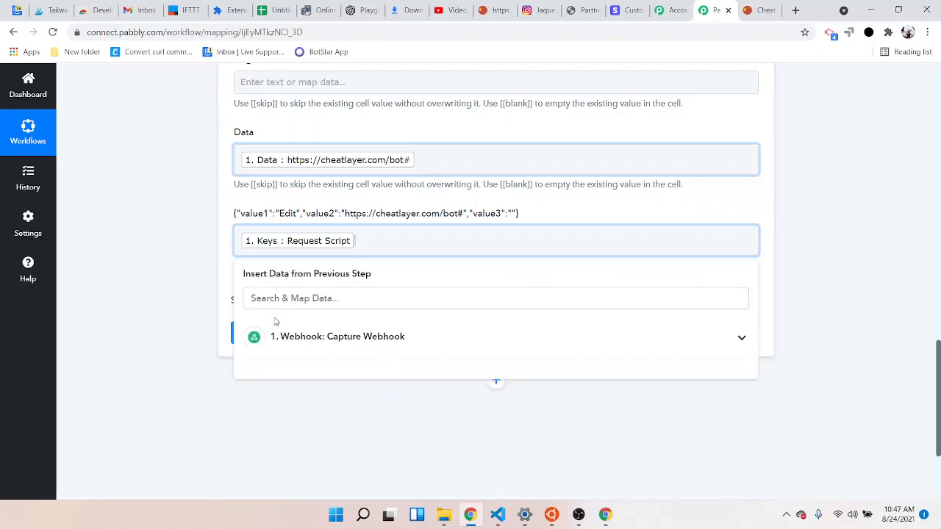
scroll(199, 294, up, 2)
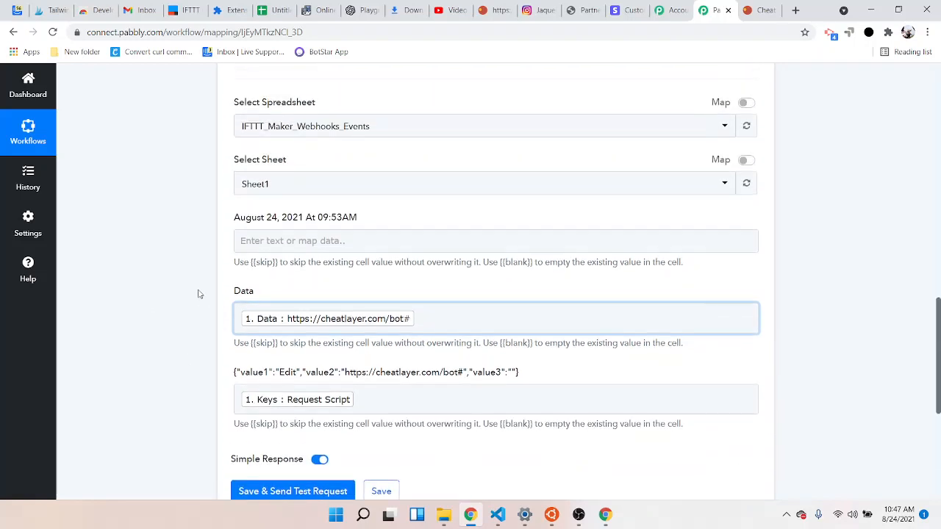
Map the webhook's Index value to the "August 24, 2021 At 09:53AM" column, then save the action and send a test request.
scroll(198, 294, down, 1)
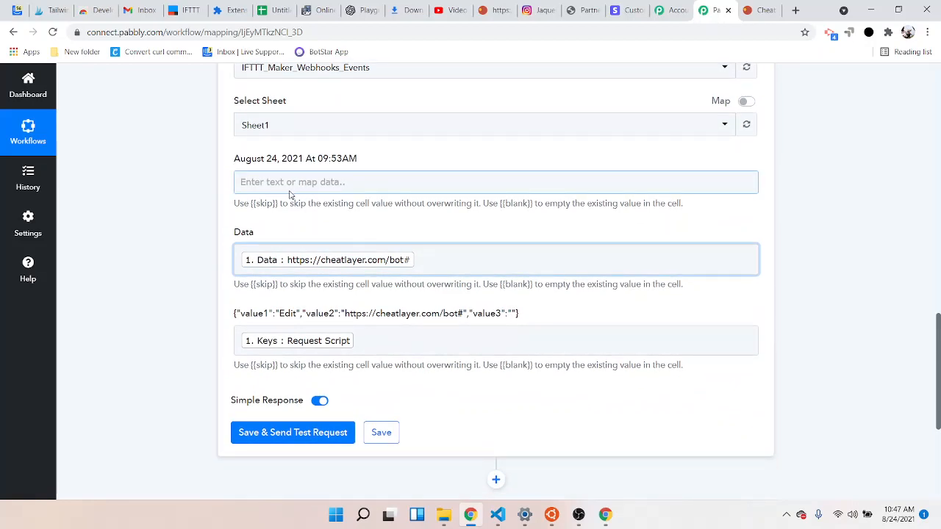
scroll(287, 221, up, 1)
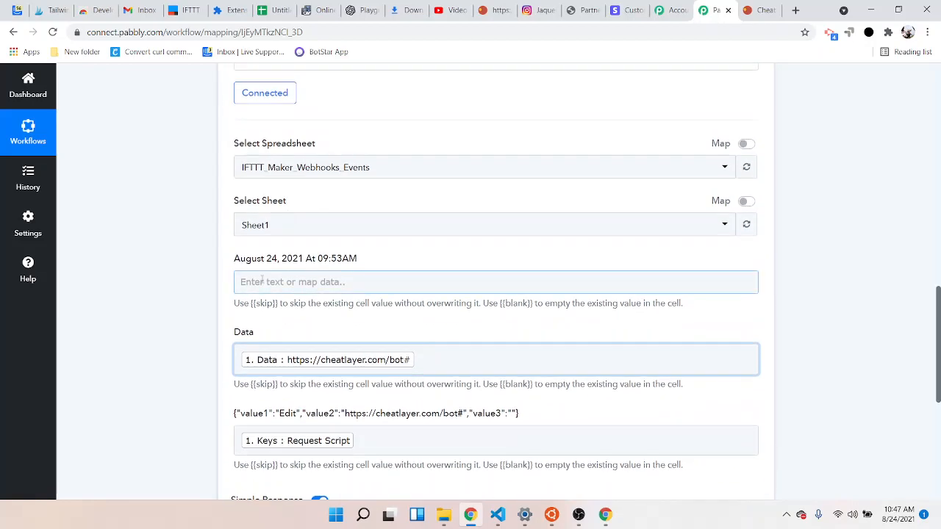
scroll(261, 280, down, 1)
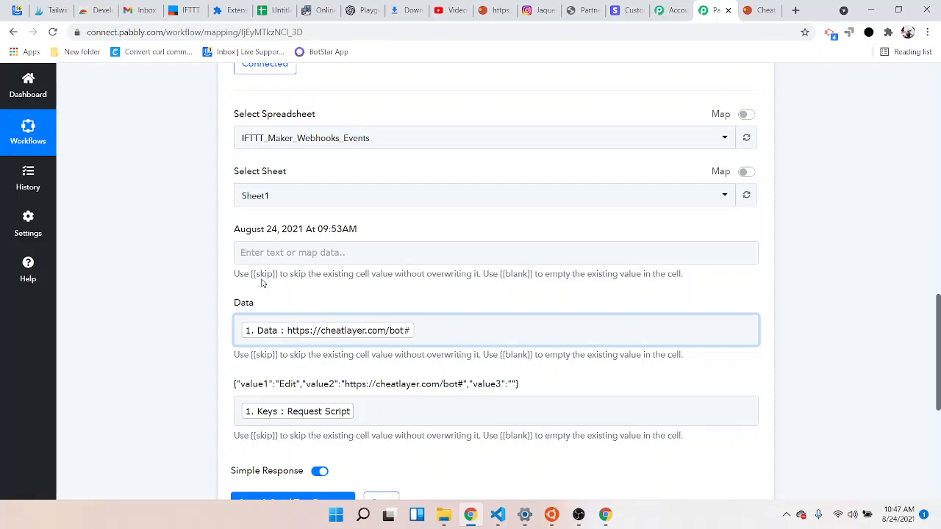
scroll(261, 283, down, 1)
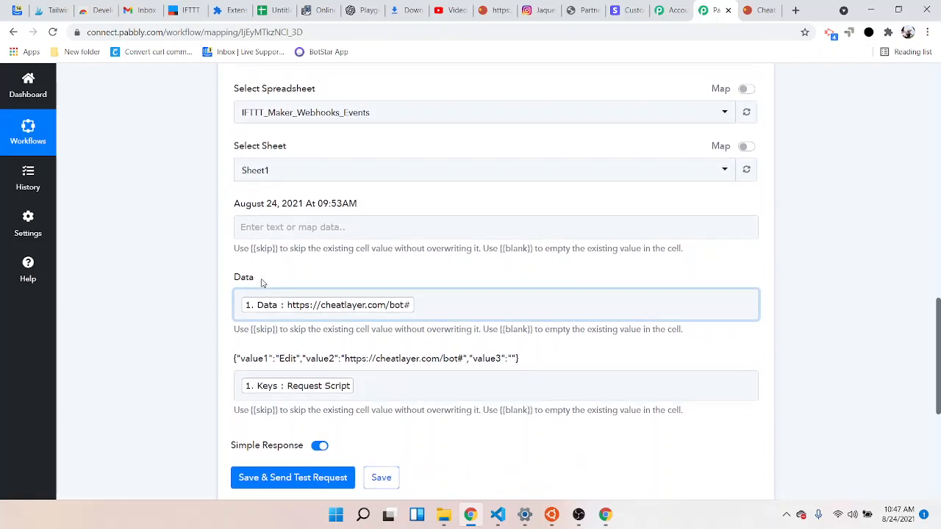
scroll(261, 283, up, 2)
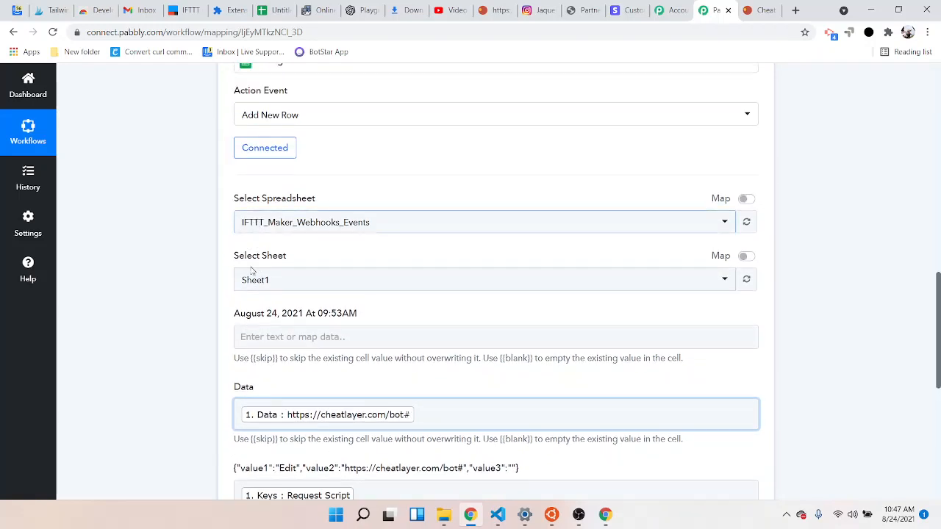
scroll(240, 324, down, 2)
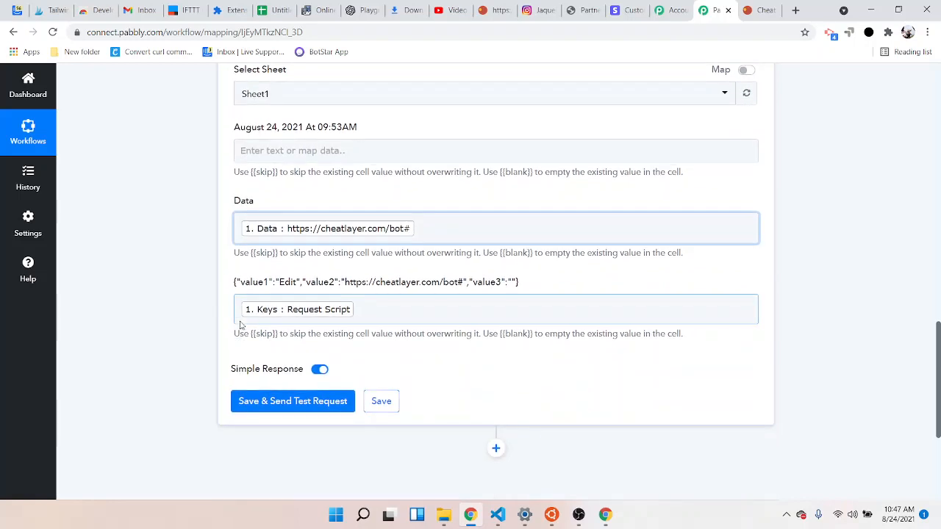
click(313, 158)
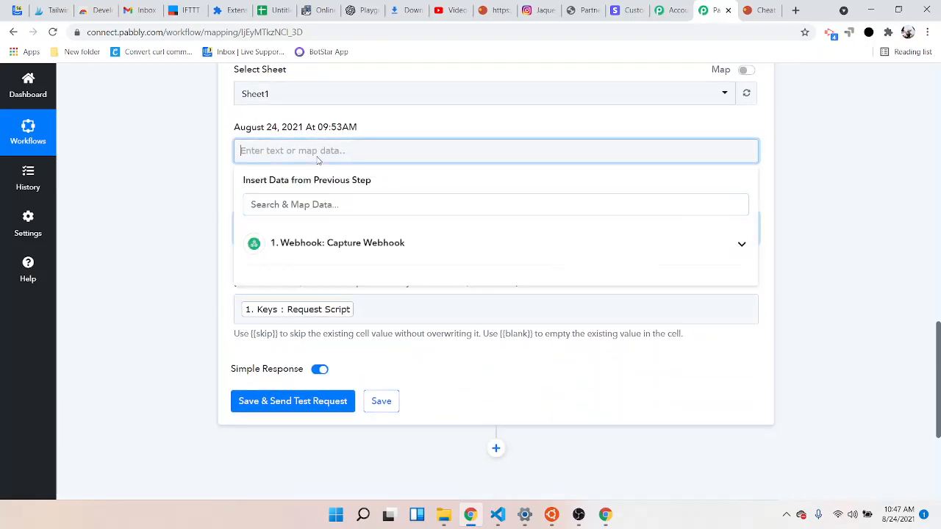
click(314, 231)
click(307, 334)
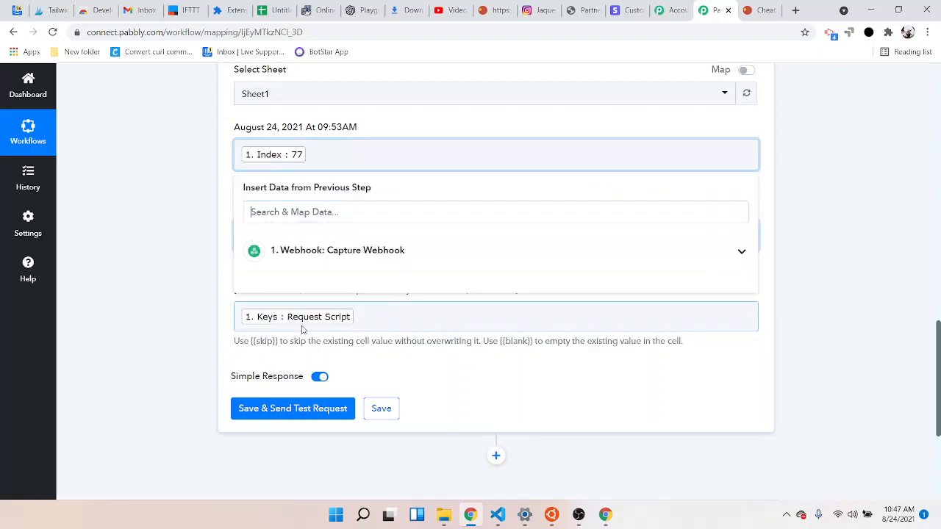
click(183, 317)
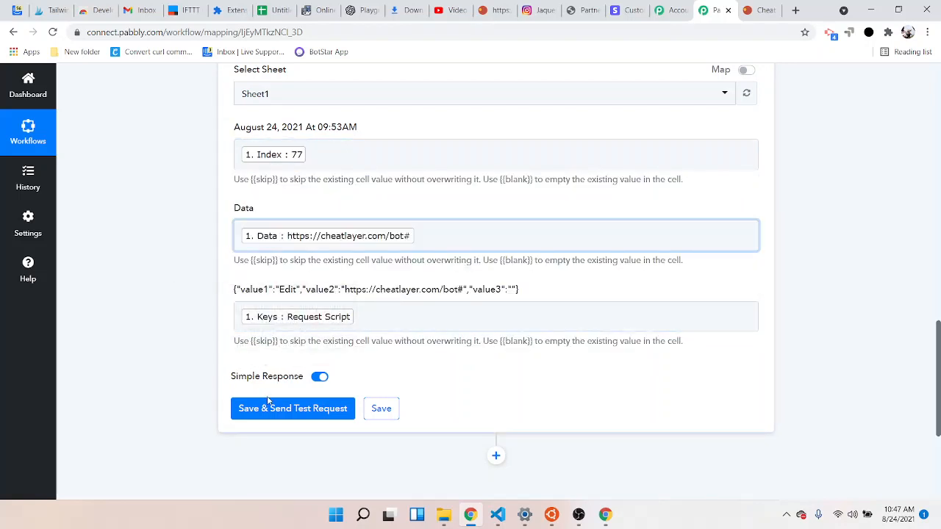
click(291, 408)
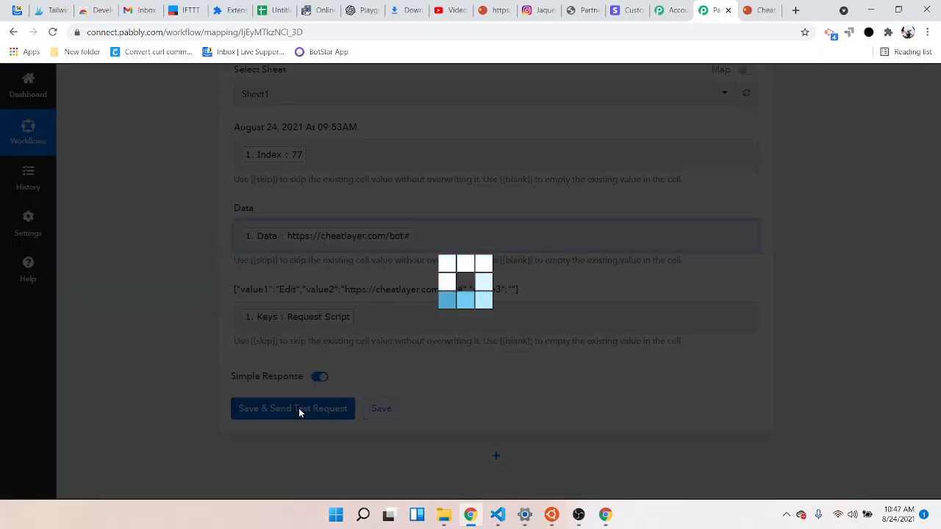
scroll(300, 411, down, 3)
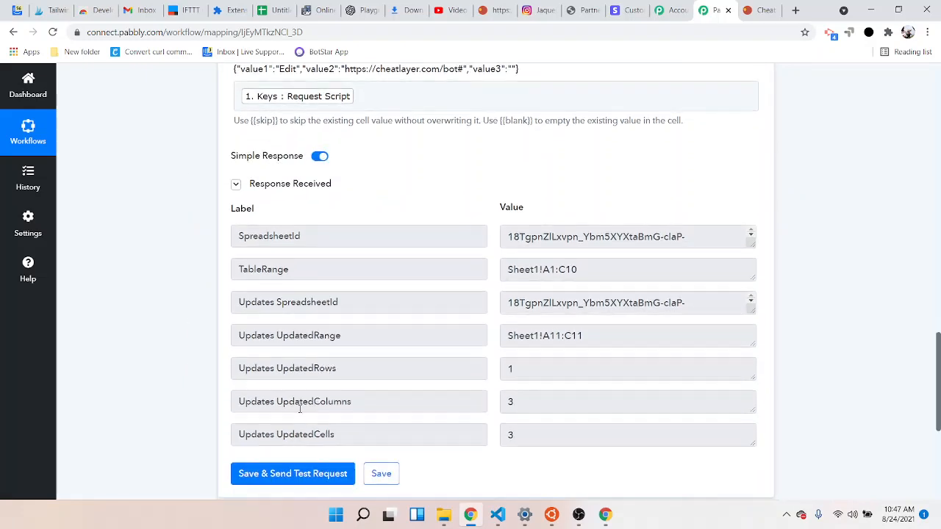
Switch to Google Sheets and open the IFTTT_Maker_Webhooks_Events spreadsheet from the MakerWebooks data folder to check the test row.
click(277, 10)
click(51, 94)
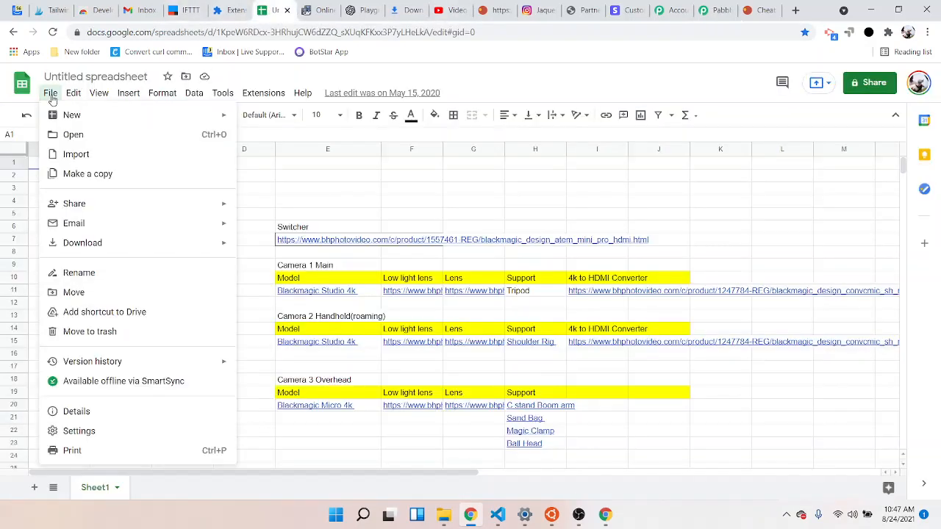
click(74, 135)
click(269, 302)
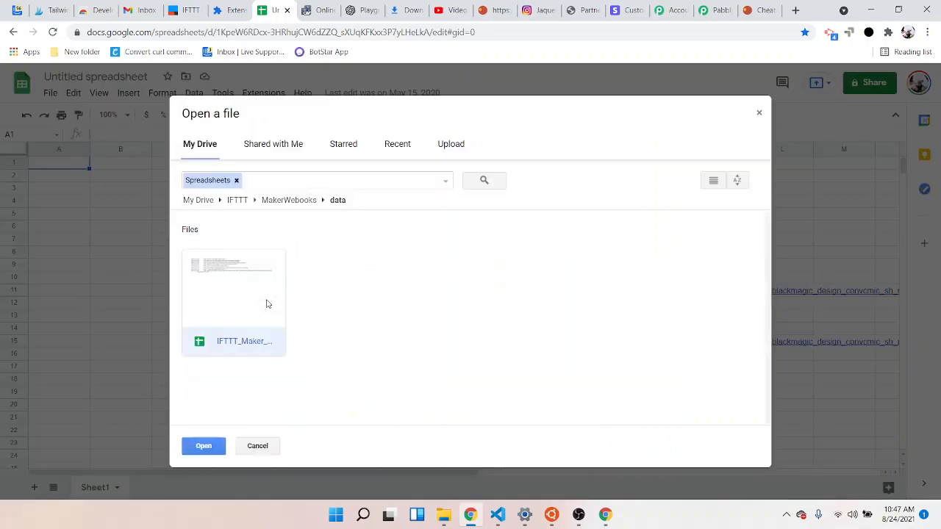
click(210, 450)
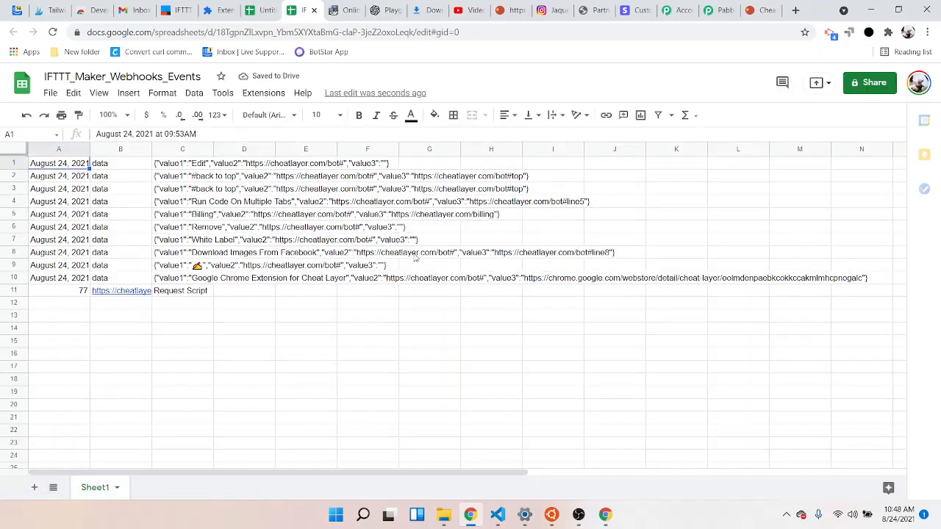
Return to the Pabbly Connect workflow, resend the Add New Row action's test request and save the action.
click(712, 14)
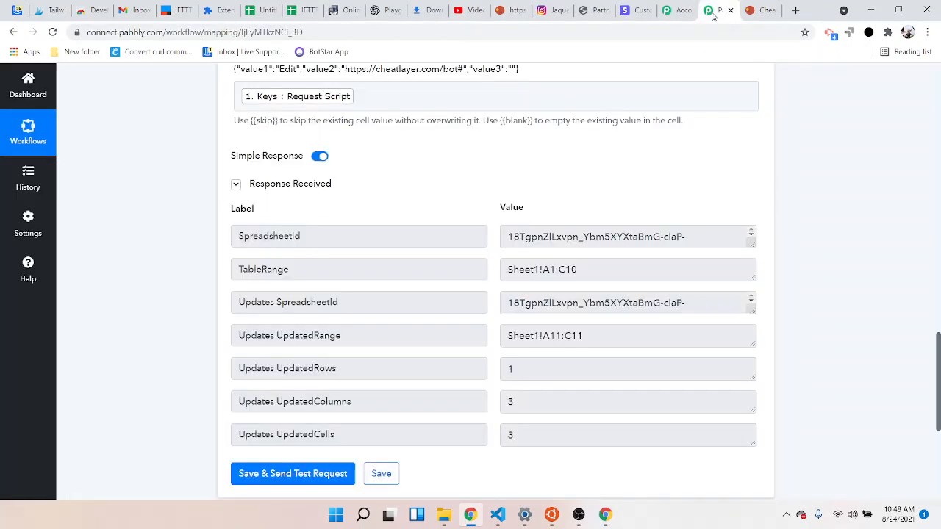
scroll(460, 353, down, 3)
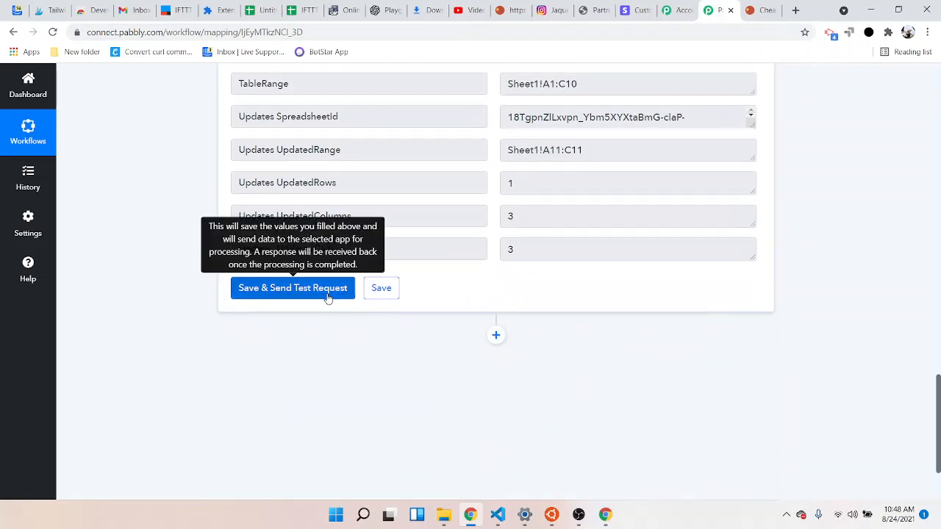
click(326, 294)
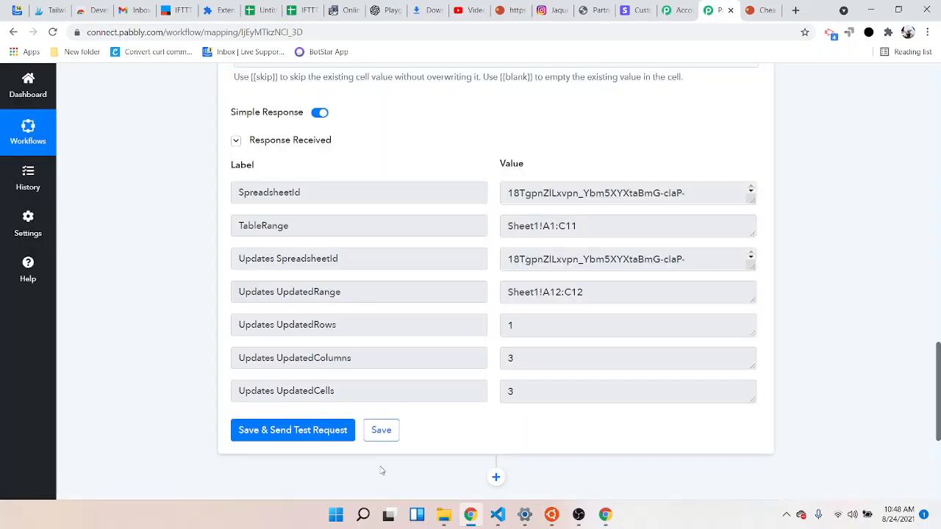
click(380, 433)
click(459, 351)
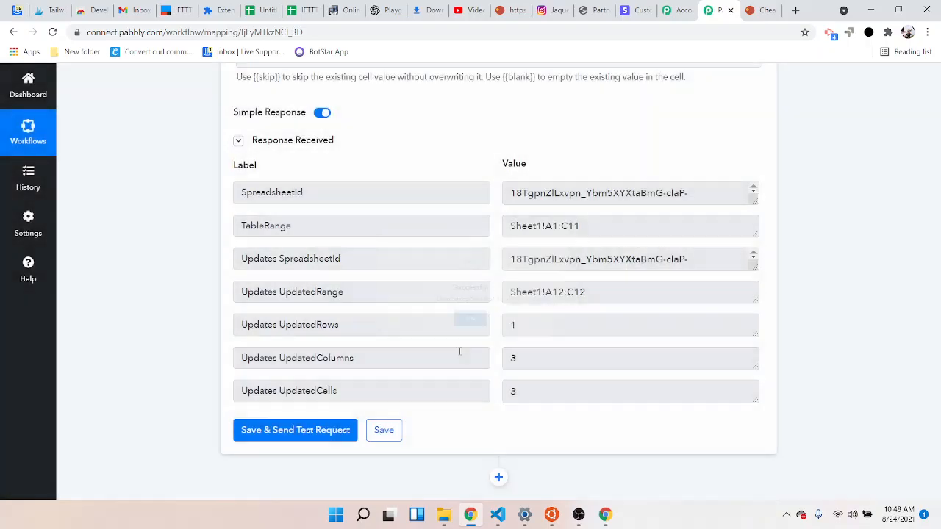
click(460, 352)
scroll(460, 352, down, 4)
scroll(460, 355, up, 20)
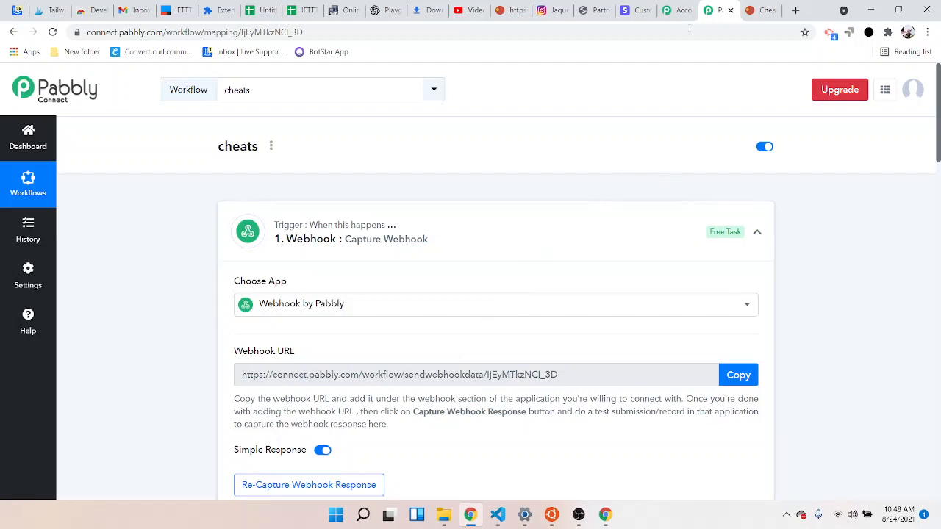
Switch to Cheat Layer, run the generated link-scraping script and dismiss its Hello World alert.
click(758, 10)
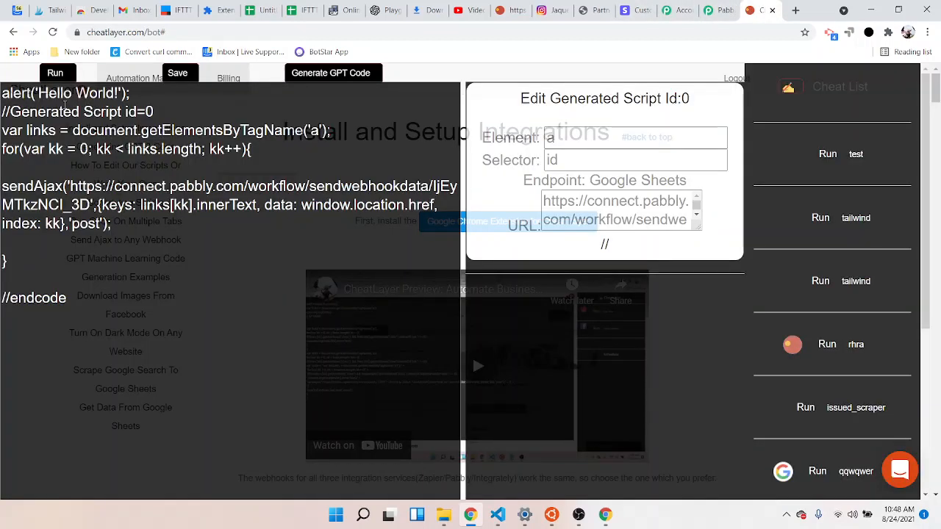
click(52, 74)
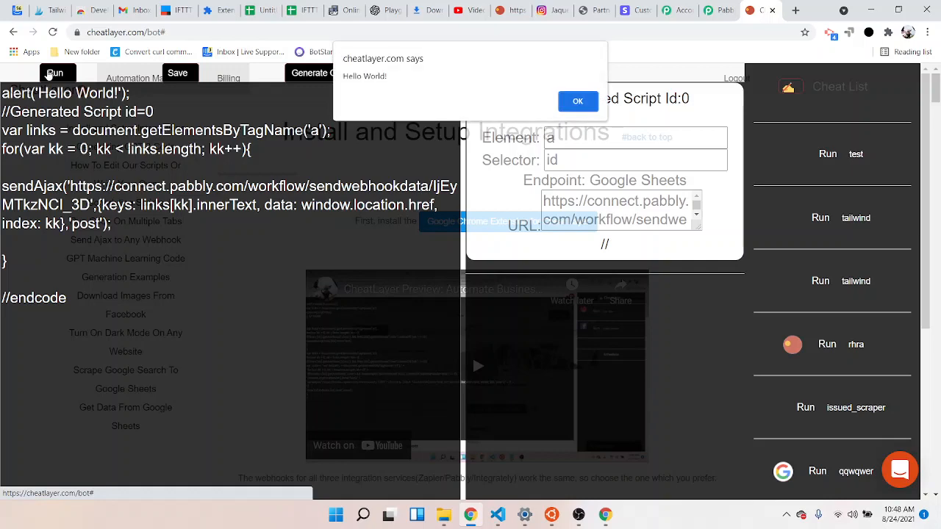
click(579, 108)
Examine the rows arriving in Sheet1 of the IFTTT_Maker_Webhooks_Events spreadsheet, then return to the Pabbly Connect workflow.
click(298, 11)
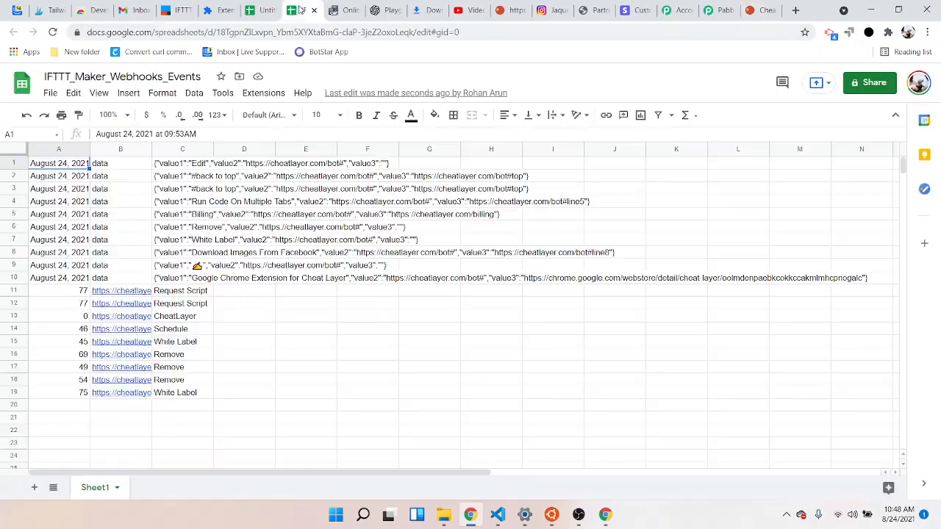
scroll(208, 283, down, 3)
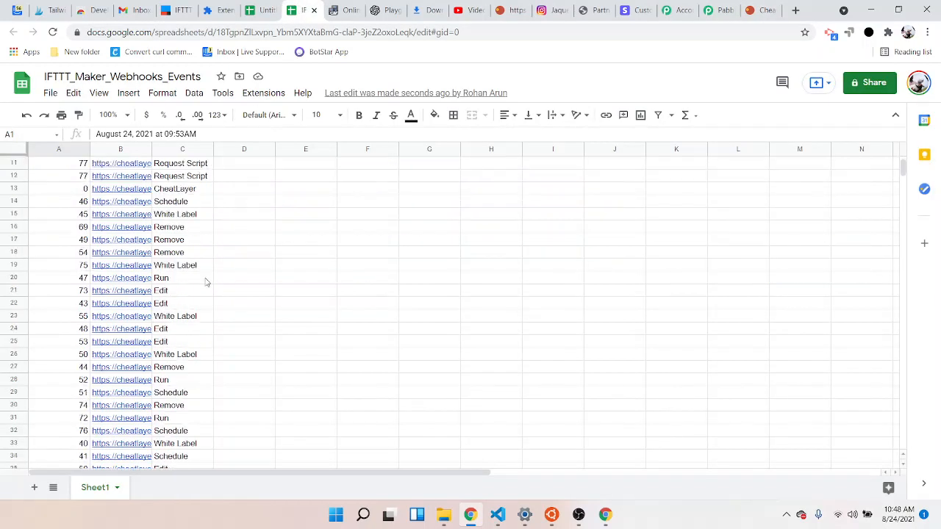
scroll(206, 282, down, 7)
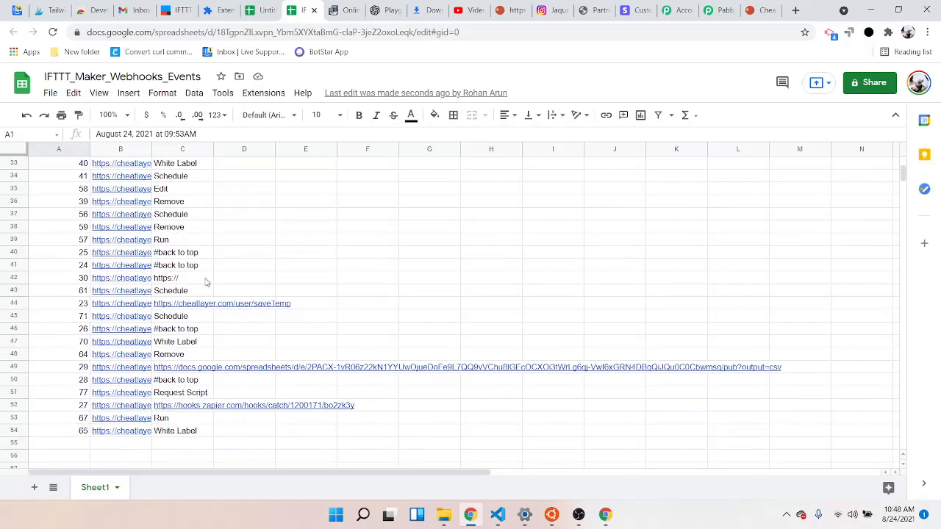
scroll(207, 282, down, 8)
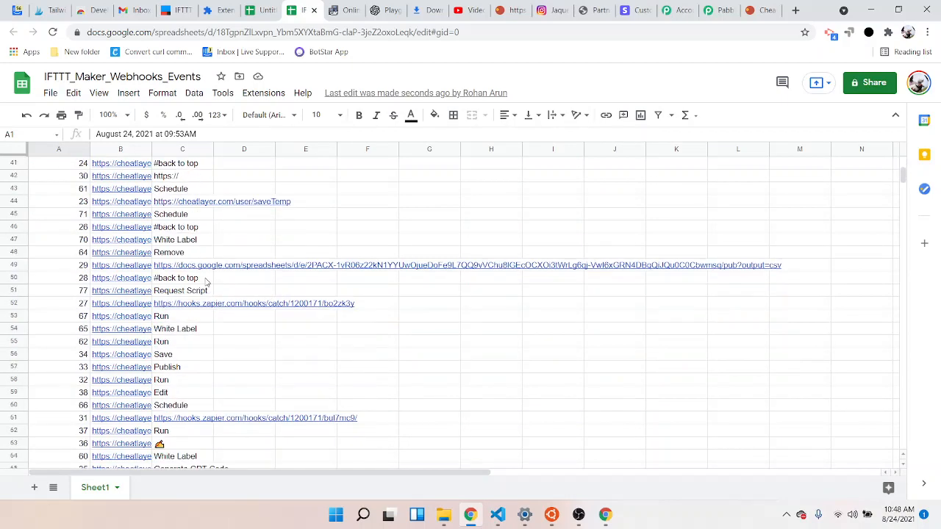
scroll(207, 281, up, 18)
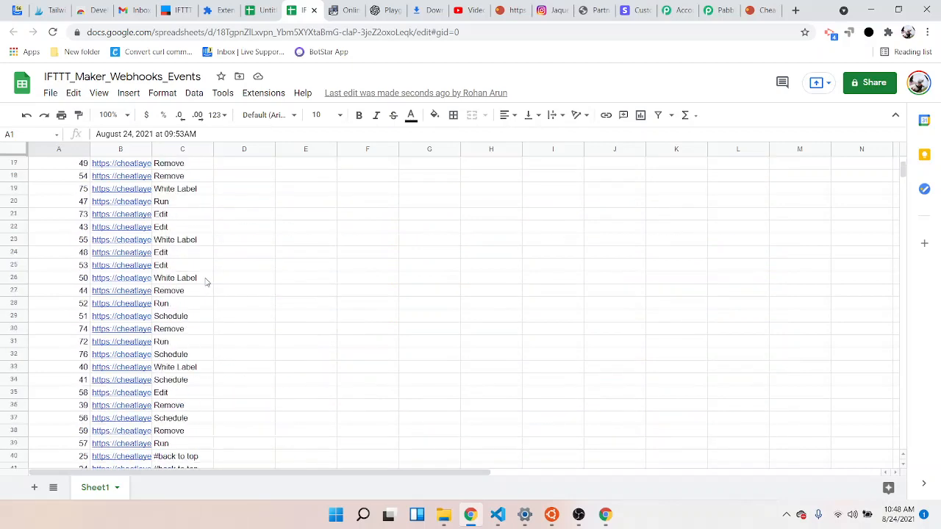
click(711, 12)
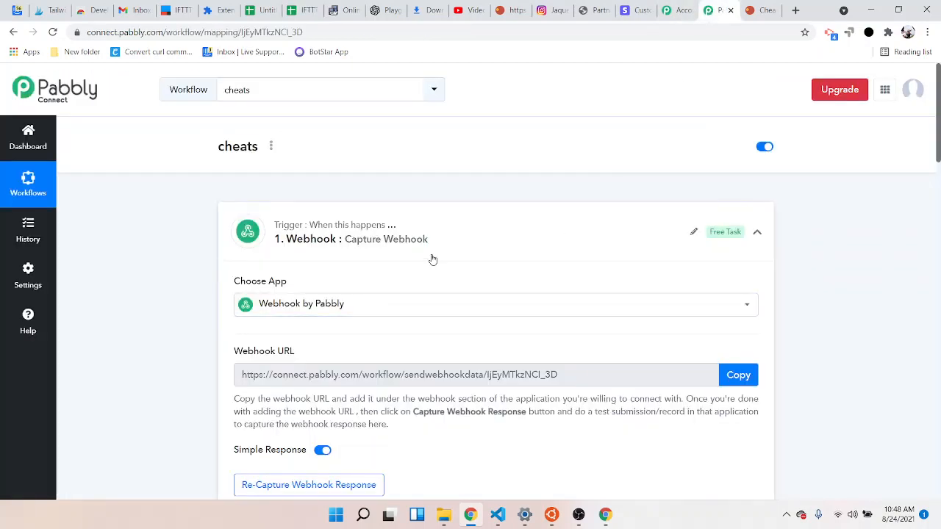